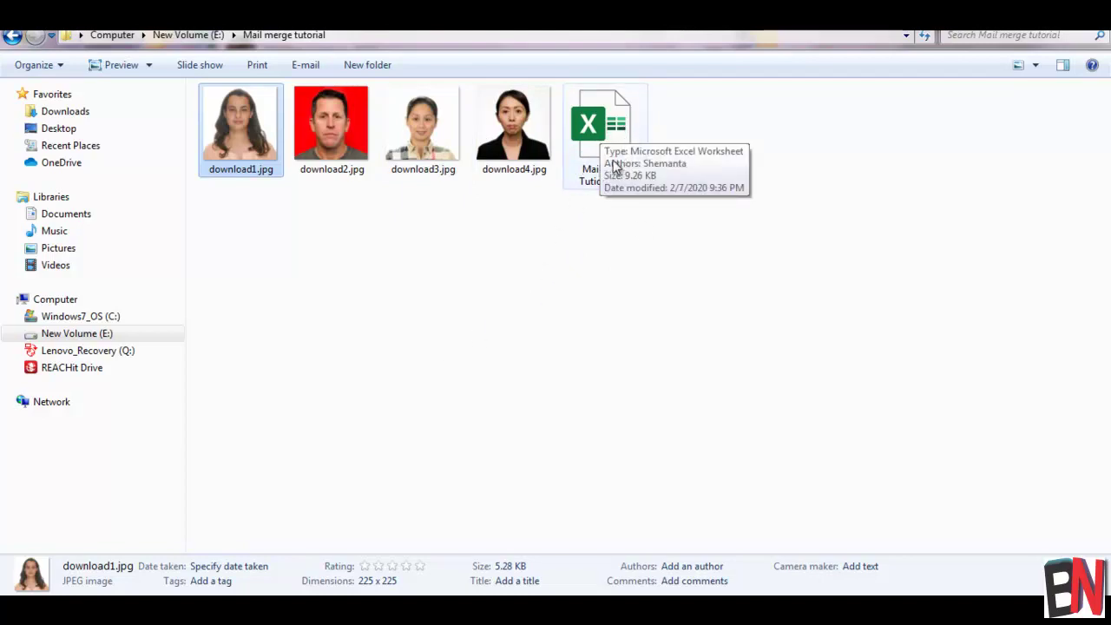
Step: Open the Mailmerge Tutiorial.xlsx workbook and examine its employee records, including the image paths and picture file names
click(599, 131)
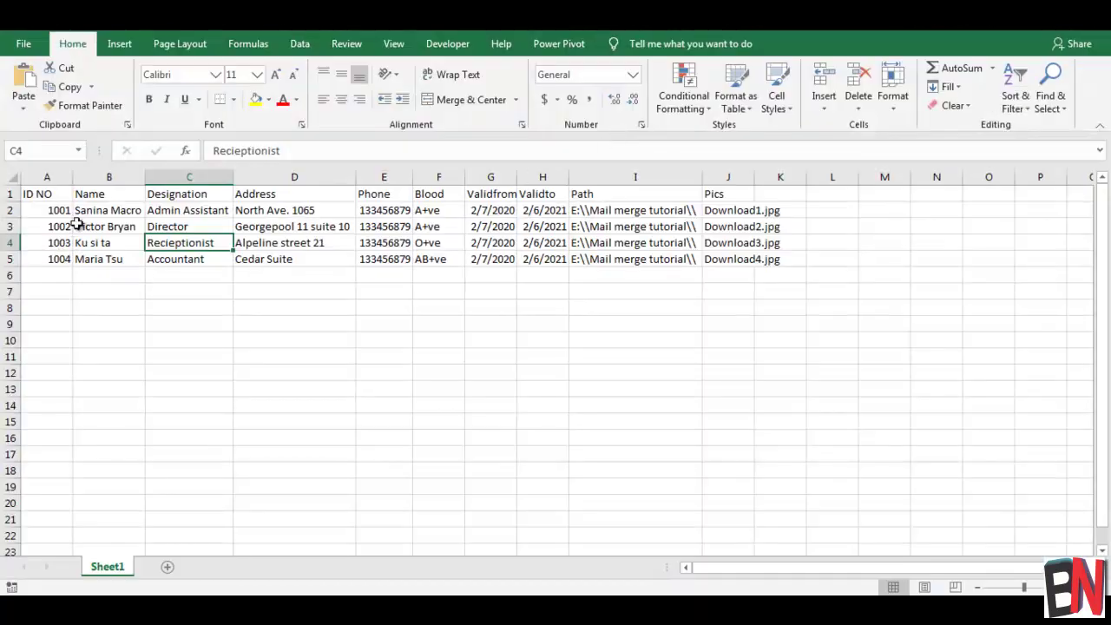
drag(99, 211, 532, 271)
click(300, 246)
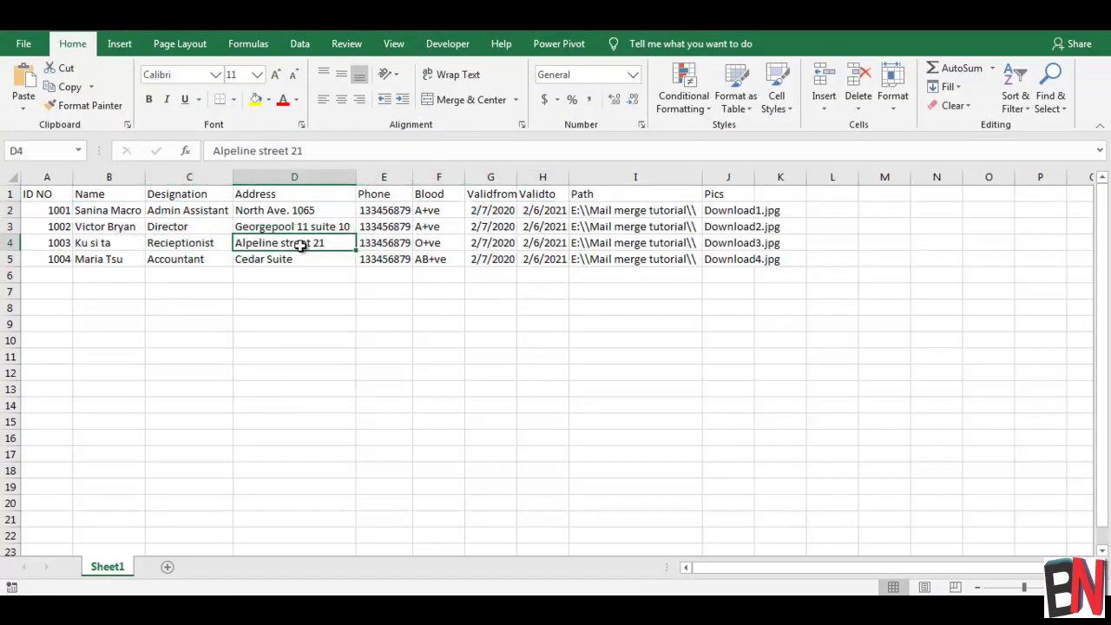
click(90, 211)
drag(129, 211, 551, 267)
drag(603, 217, 640, 259)
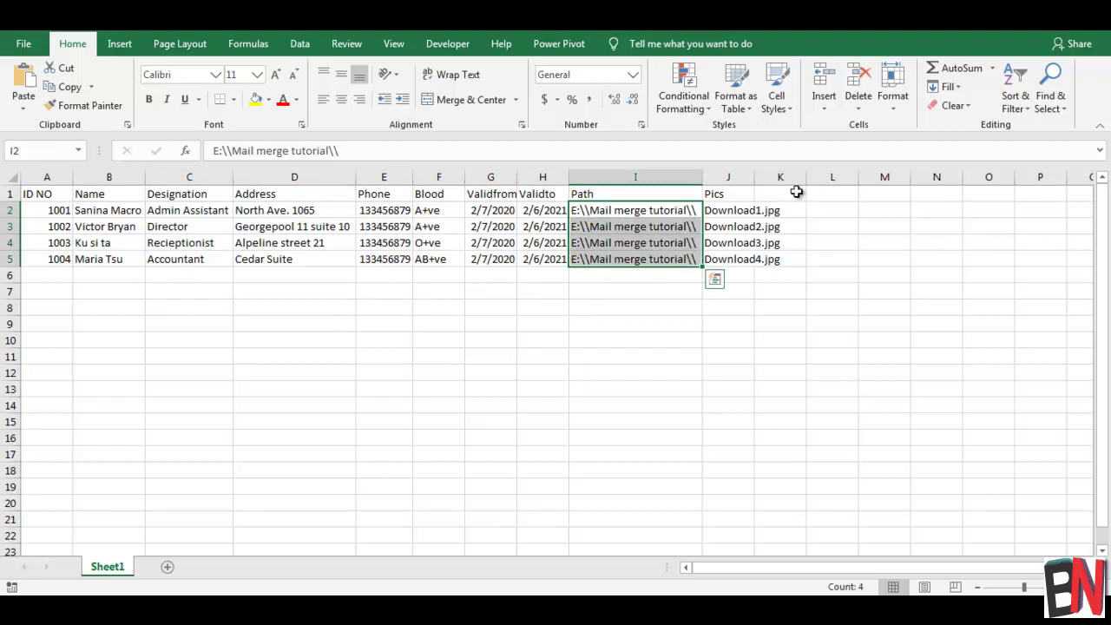
drag(739, 210, 738, 259)
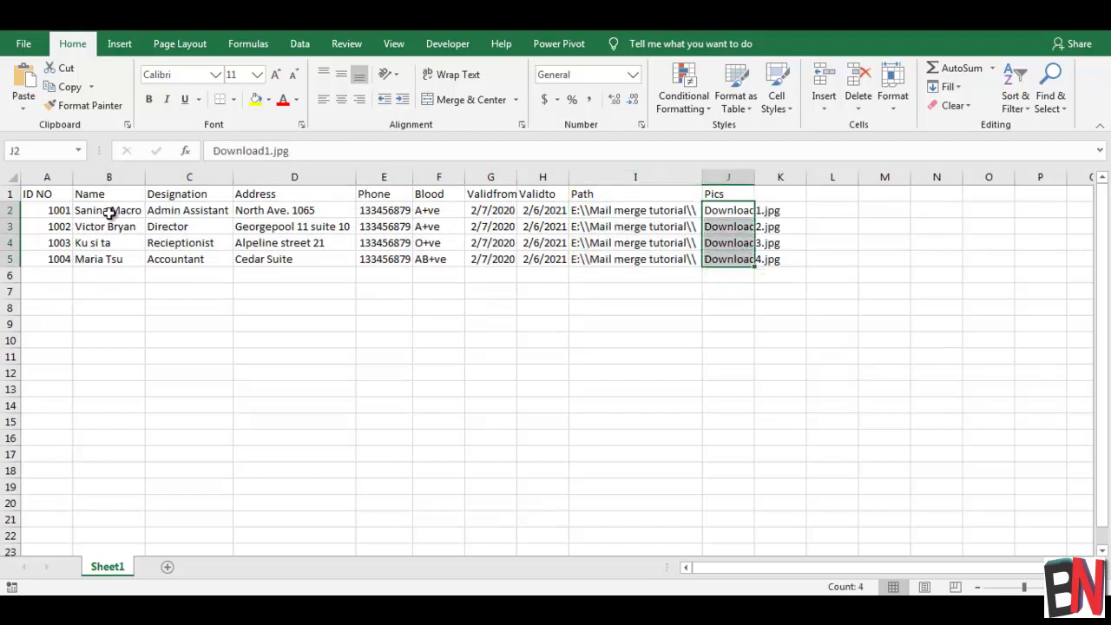
drag(108, 211, 688, 252)
drag(118, 208, 118, 227)
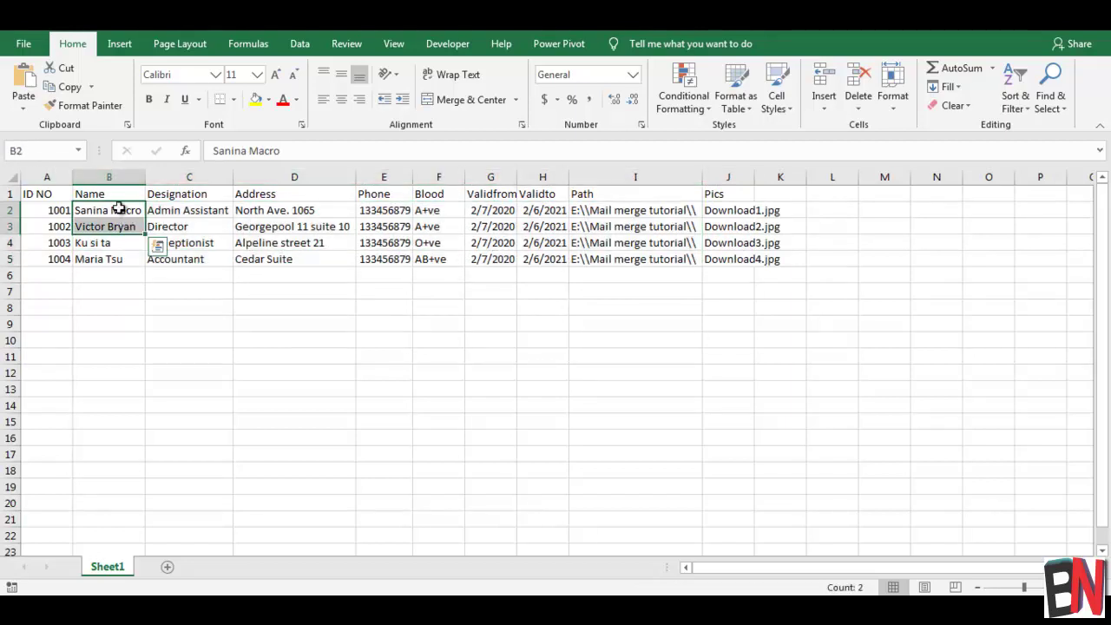
Step: Review the header cells one by one from Name through Validto
click(126, 195)
click(187, 196)
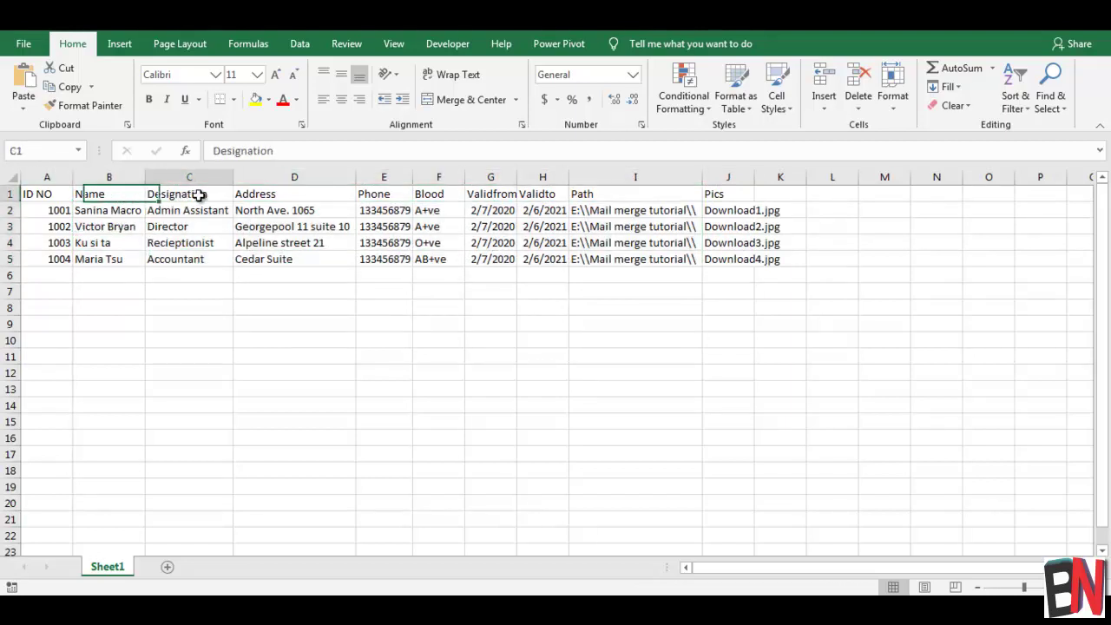
click(260, 199)
click(377, 193)
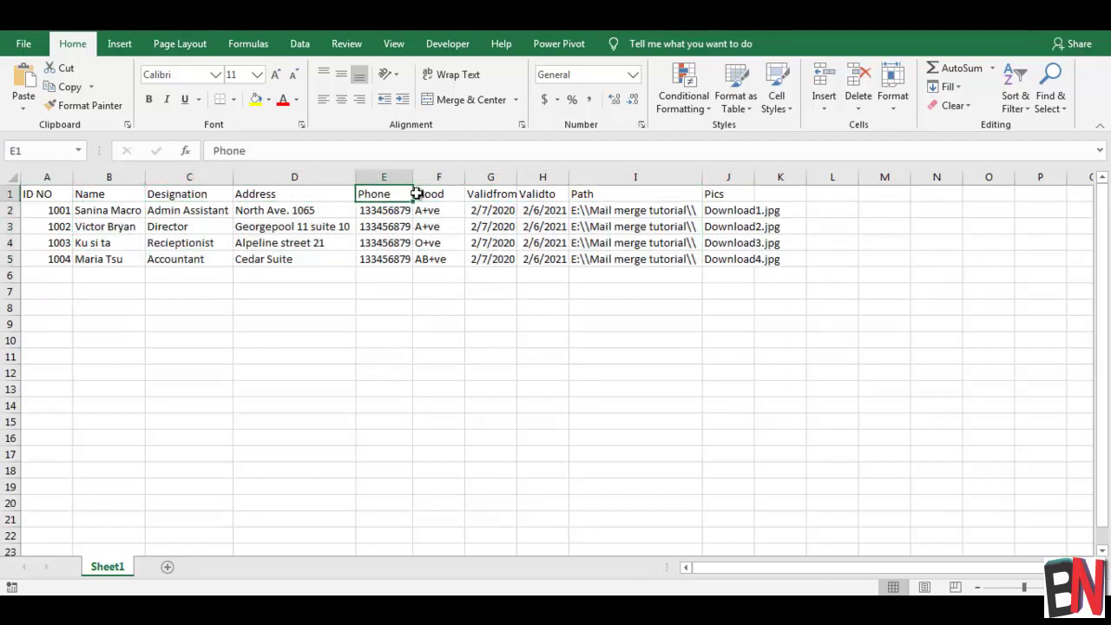
click(434, 193)
click(493, 192)
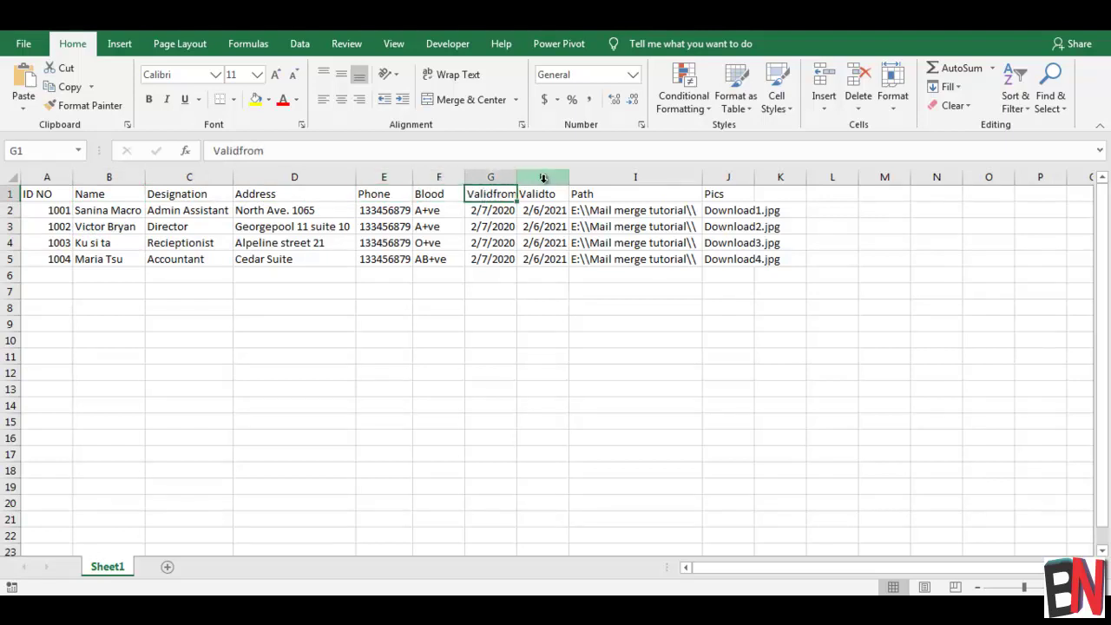
click(551, 194)
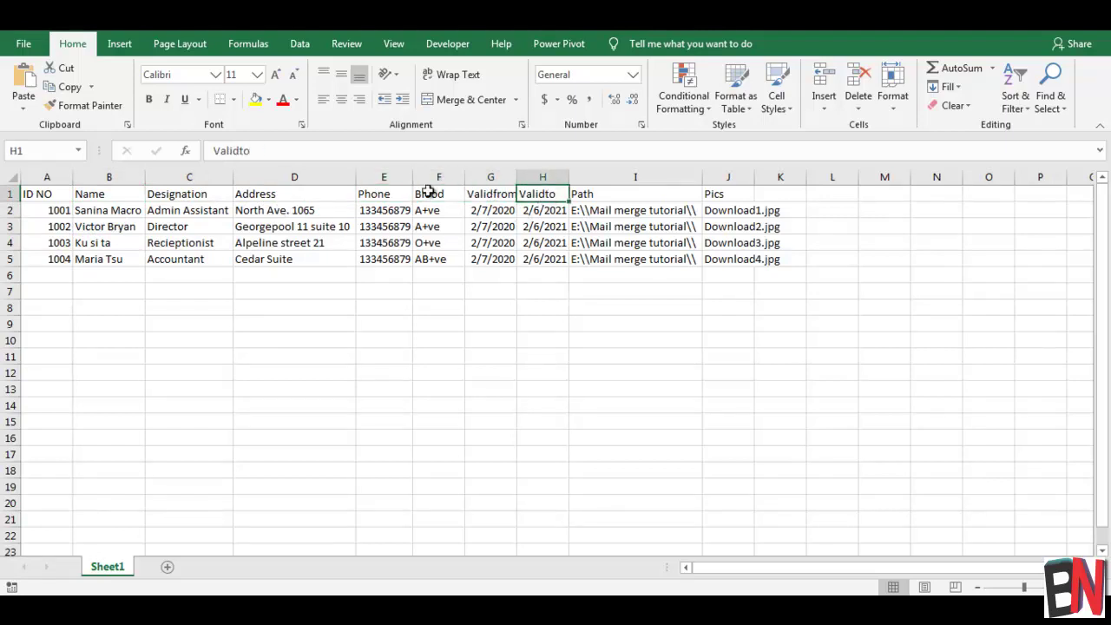
Step: Examine the Path and Pics columns, focusing on the folder path entries in I2:I5
drag(596, 198, 723, 256)
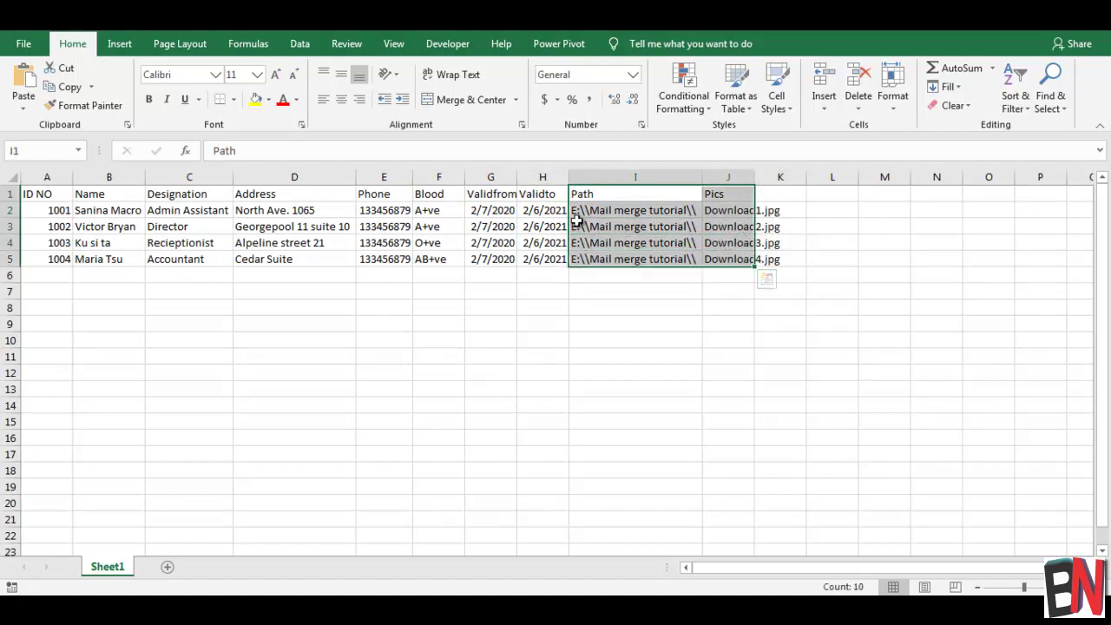
click(637, 215)
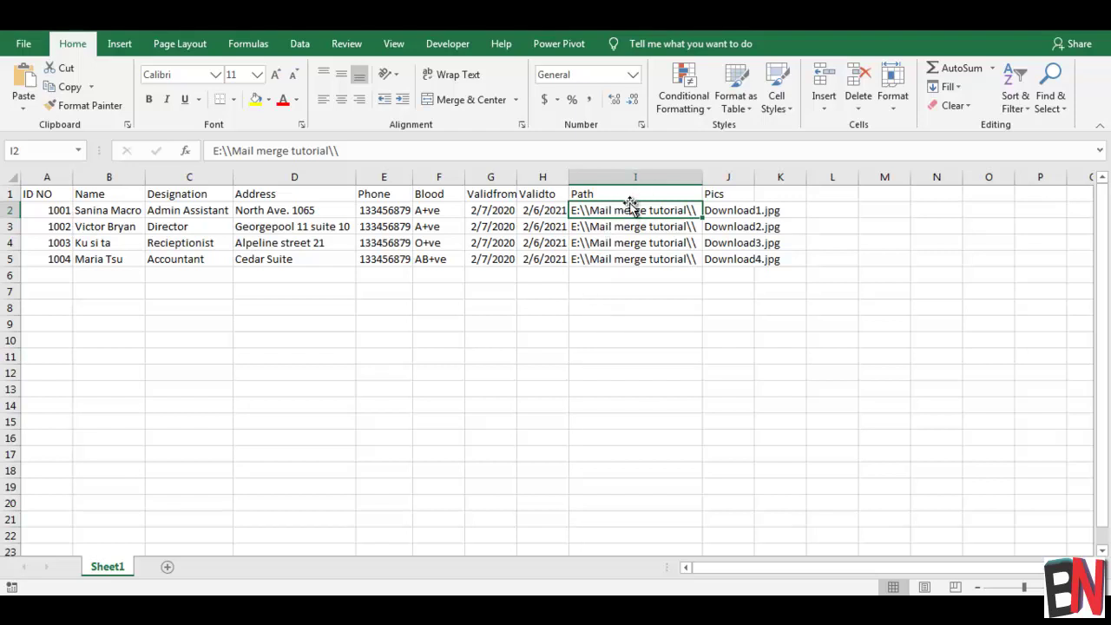
click(633, 198)
drag(677, 213, 665, 258)
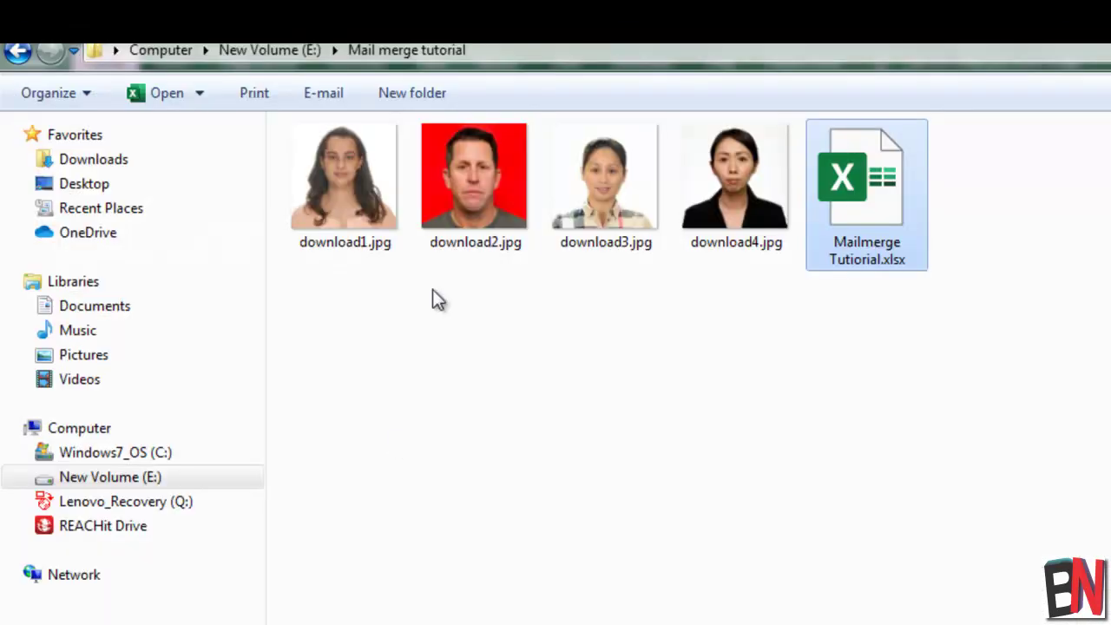
Step: Show the Mail merge tutorial folder's full address in Windows Explorer and compare it with the worksheet's Path entries
click(559, 50)
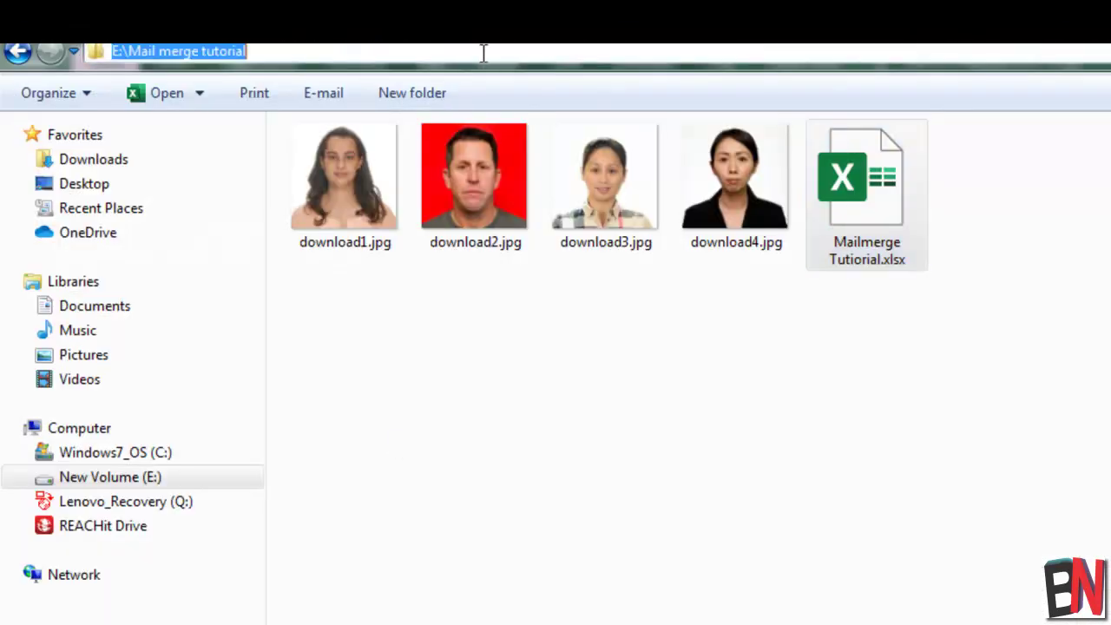
click(308, 54)
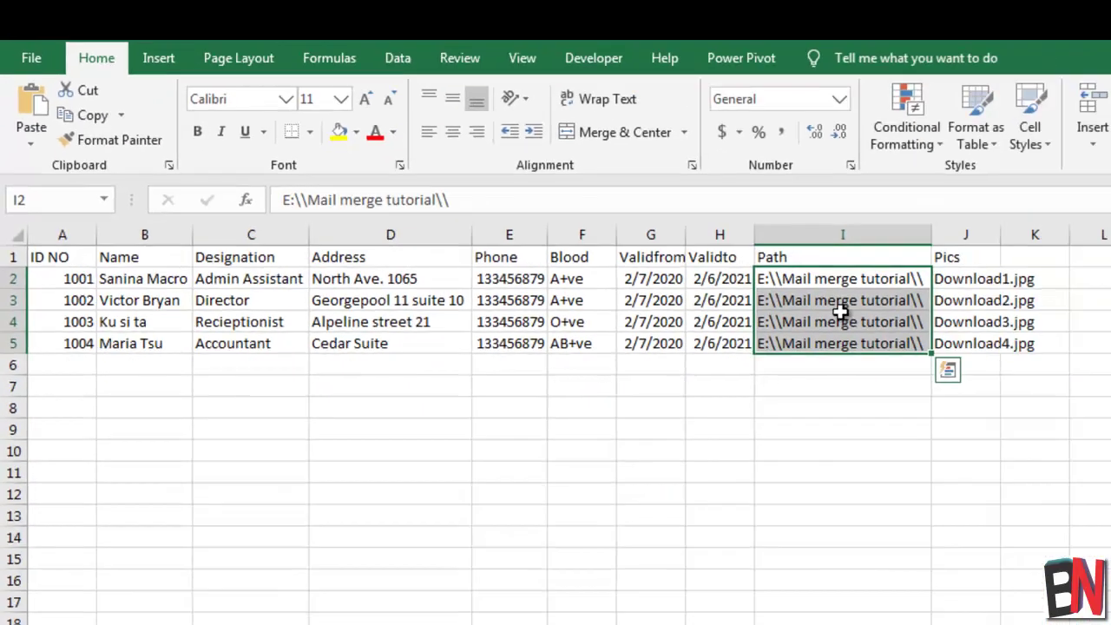
click(710, 269)
click(699, 235)
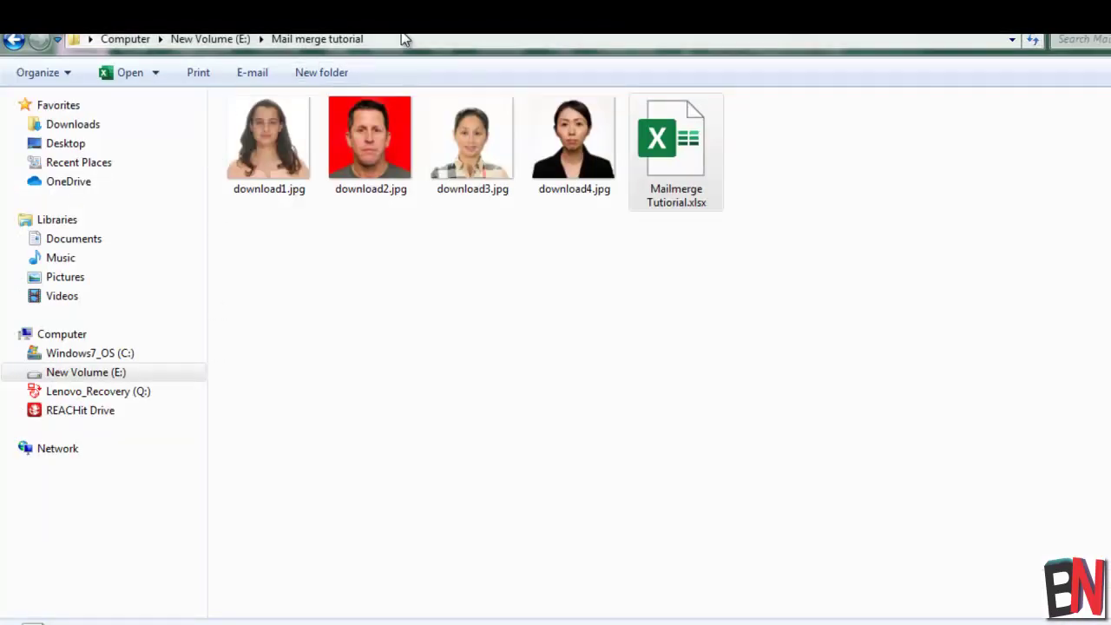
click(382, 39)
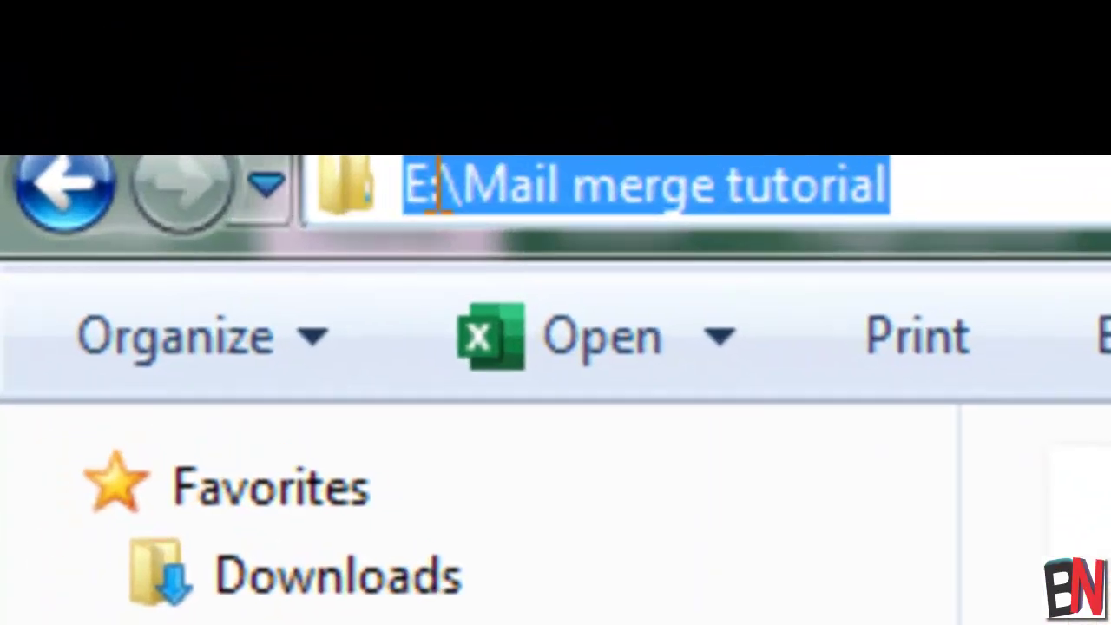
key(End)
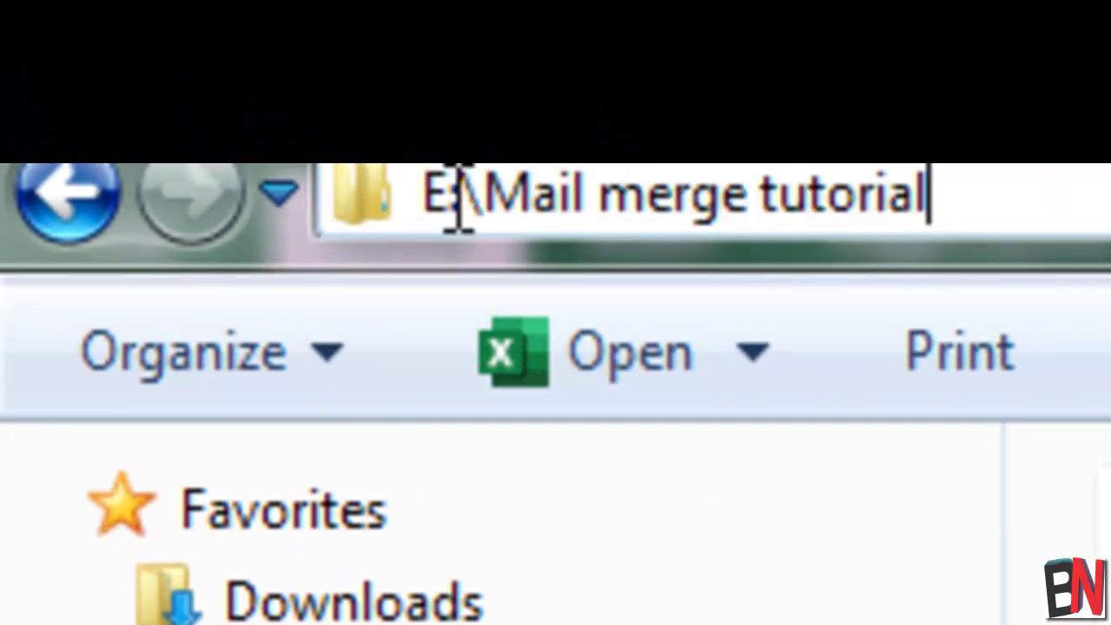
drag(483, 198, 1099, 191)
key(End)
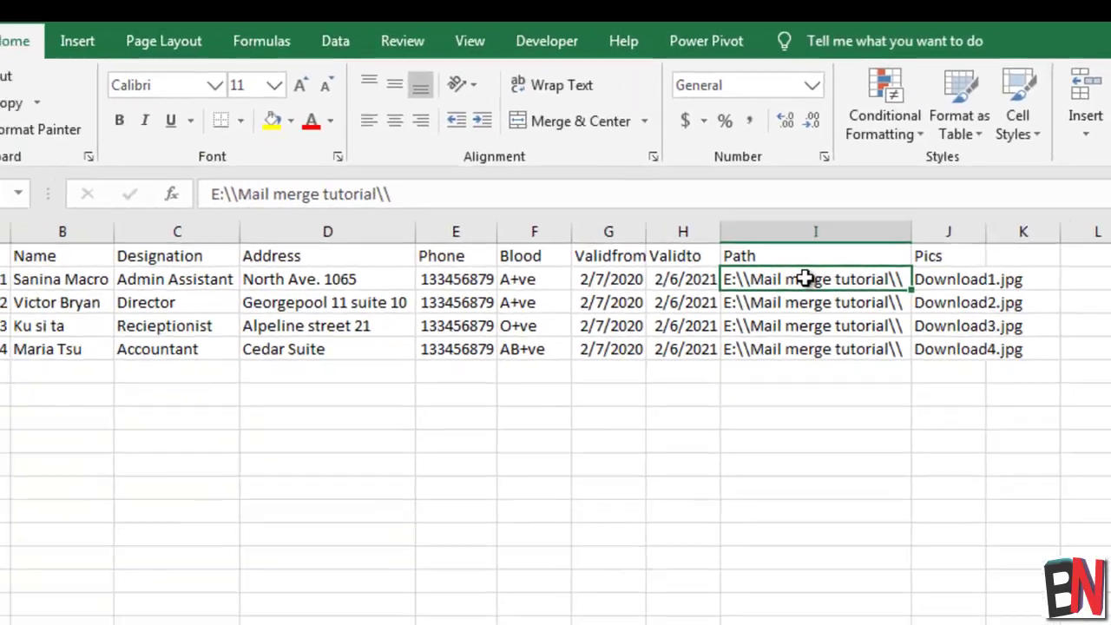
Step: Replace every double backslash \\ with a single backslash \ in the Path cells I2:I5
drag(806, 278, 825, 343)
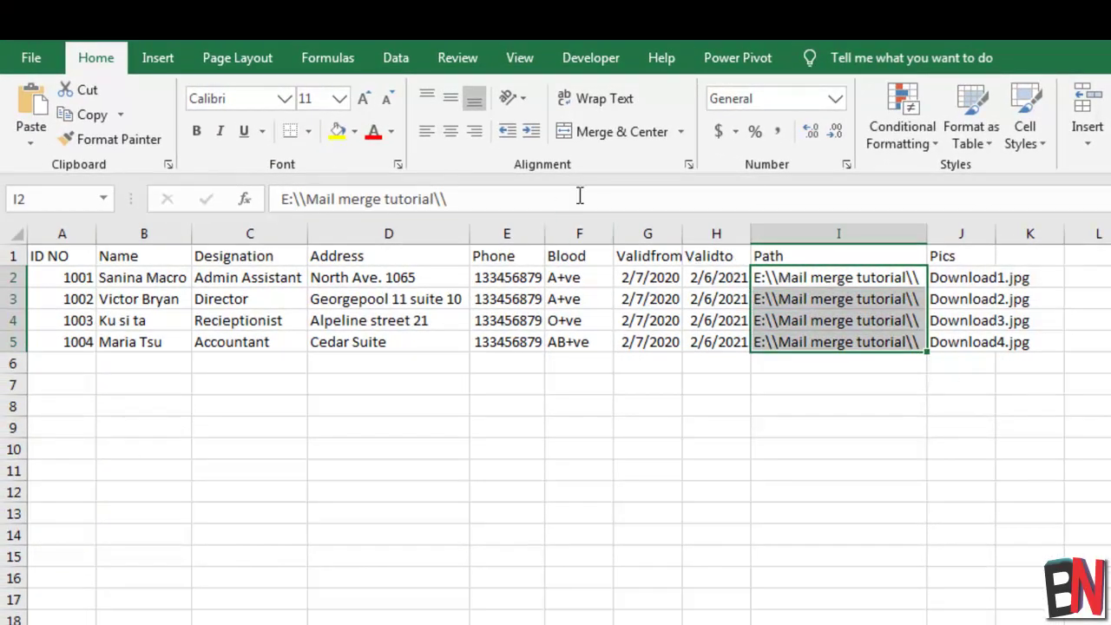
drag(831, 276, 839, 368)
click(1081, 130)
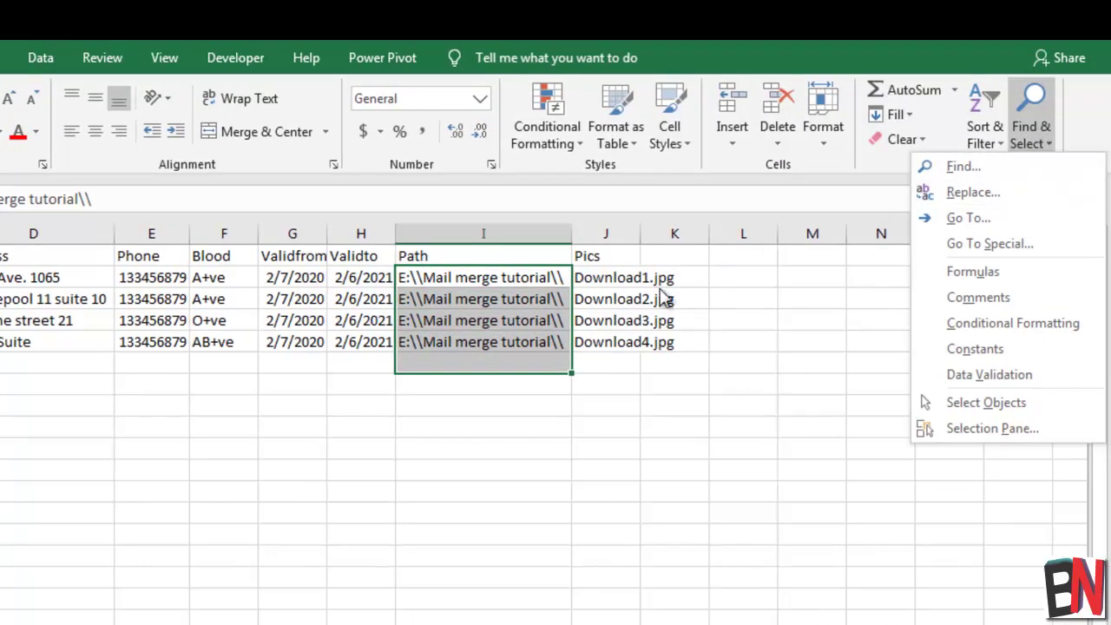
click(568, 276)
drag(510, 274, 503, 342)
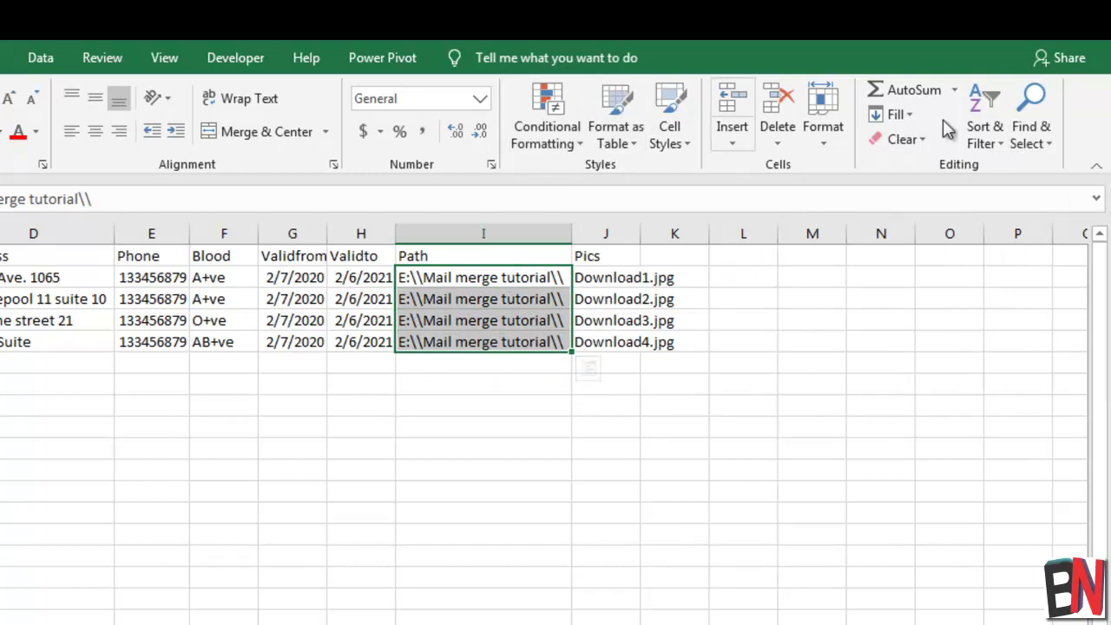
click(1042, 139)
click(1007, 191)
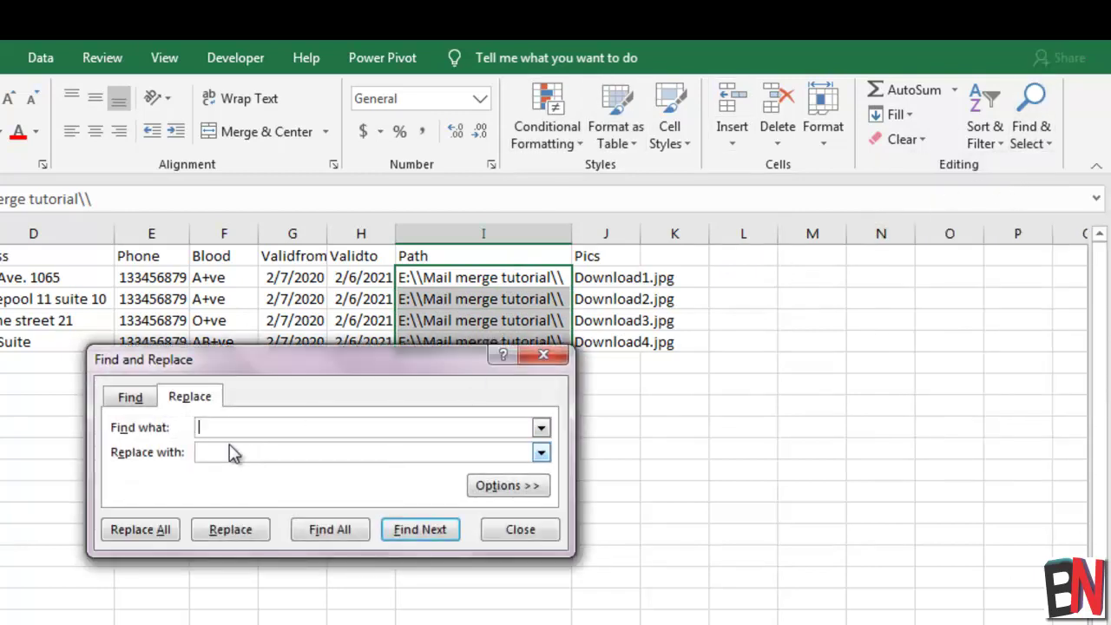
text(\\)
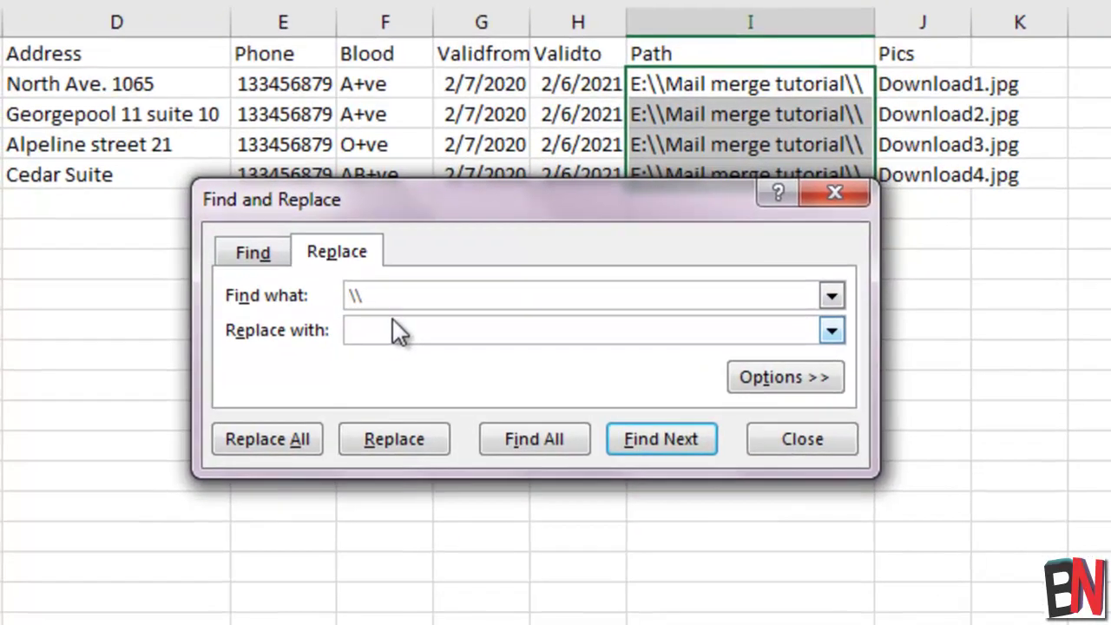
click(380, 333)
click(280, 450)
click(641, 349)
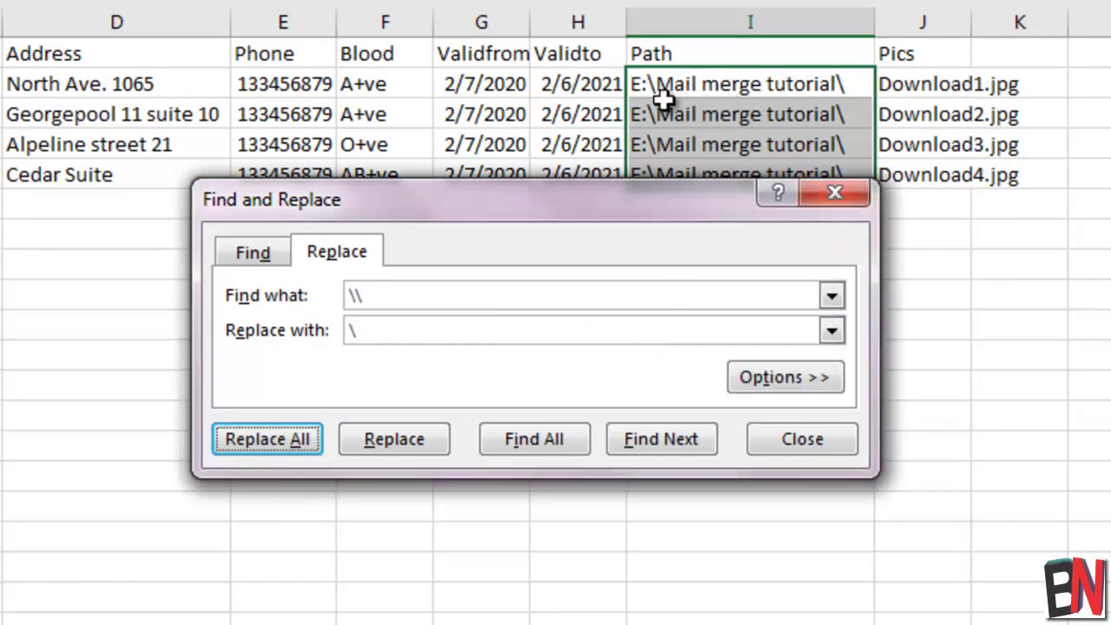
Step: Replace every single backslash \ with a double backslash \\ in the selected Path cells and close Find and Replace
click(422, 293)
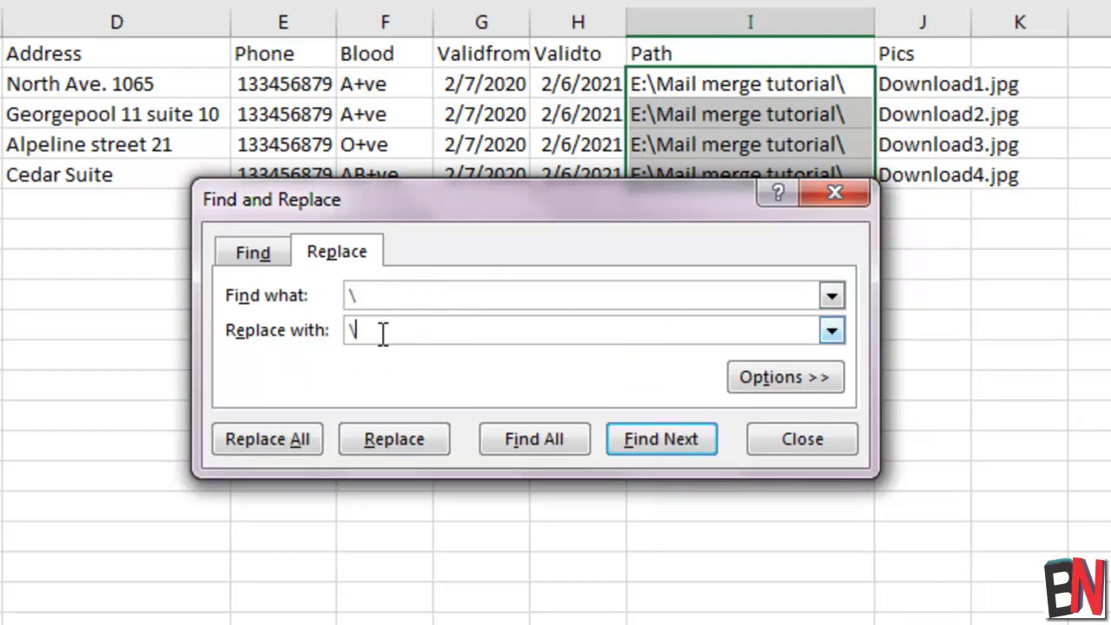
click(253, 436)
click(595, 340)
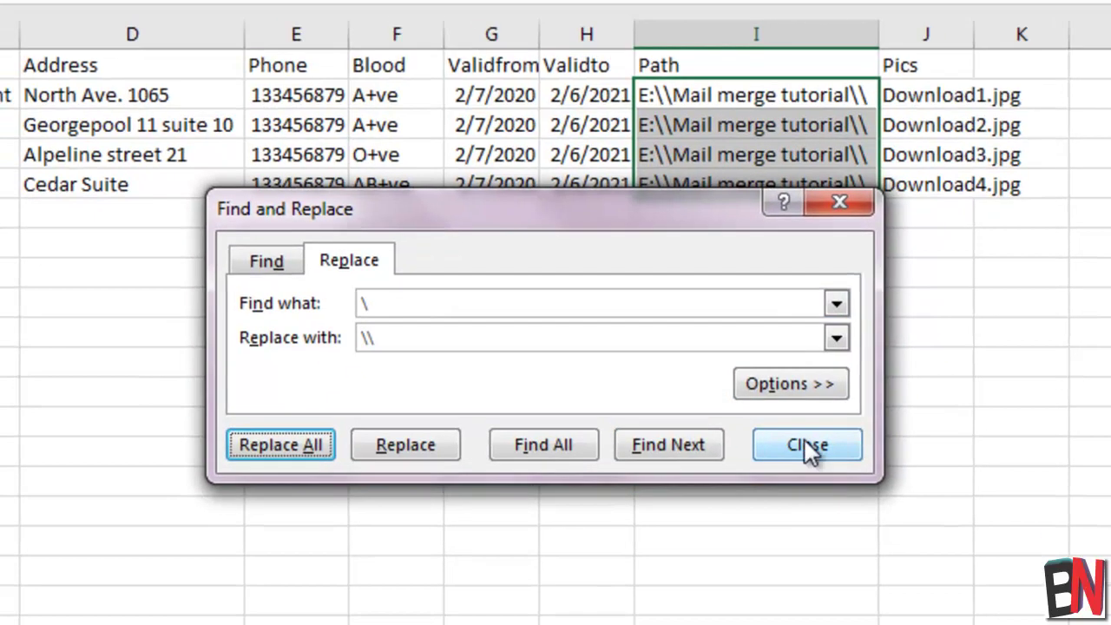
click(799, 436)
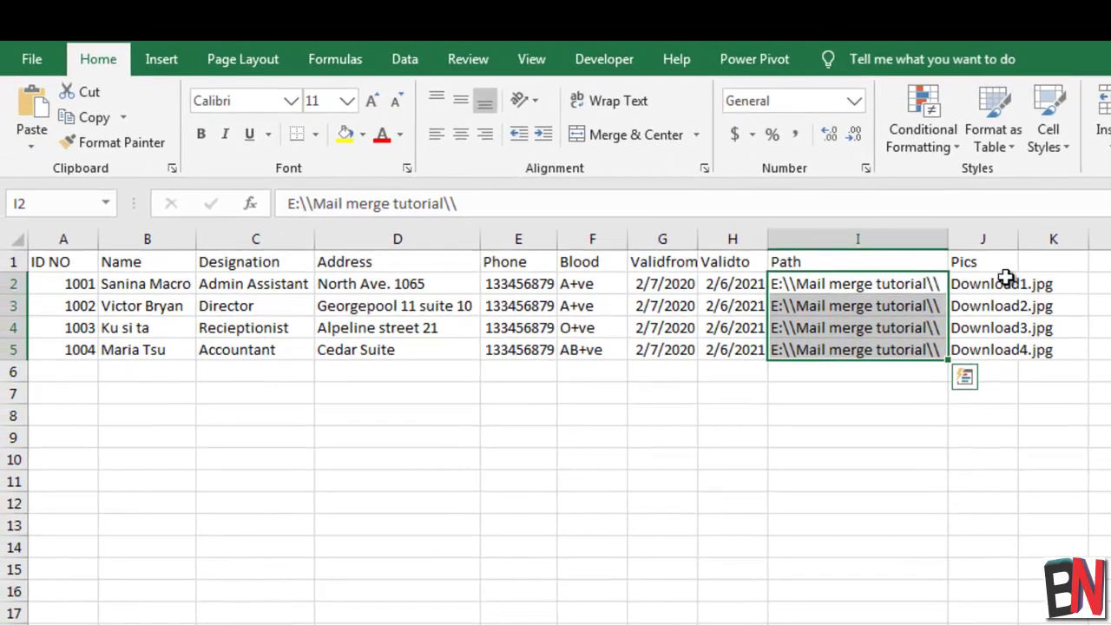
Step: Check the picture file names in the Pics column, J2:J5
drag(947, 85, 955, 144)
drag(1006, 327, 1009, 356)
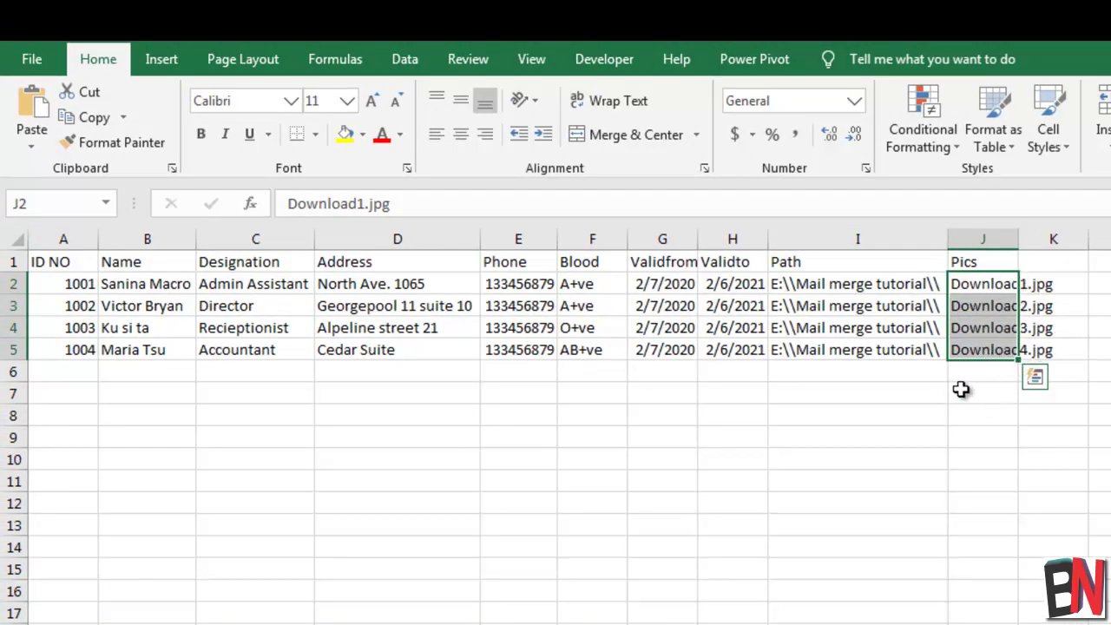
drag(985, 284, 993, 351)
click(703, 344)
Step: Review the full header row and the data under ID NO, Name, Designation and Address
drag(43, 261, 987, 266)
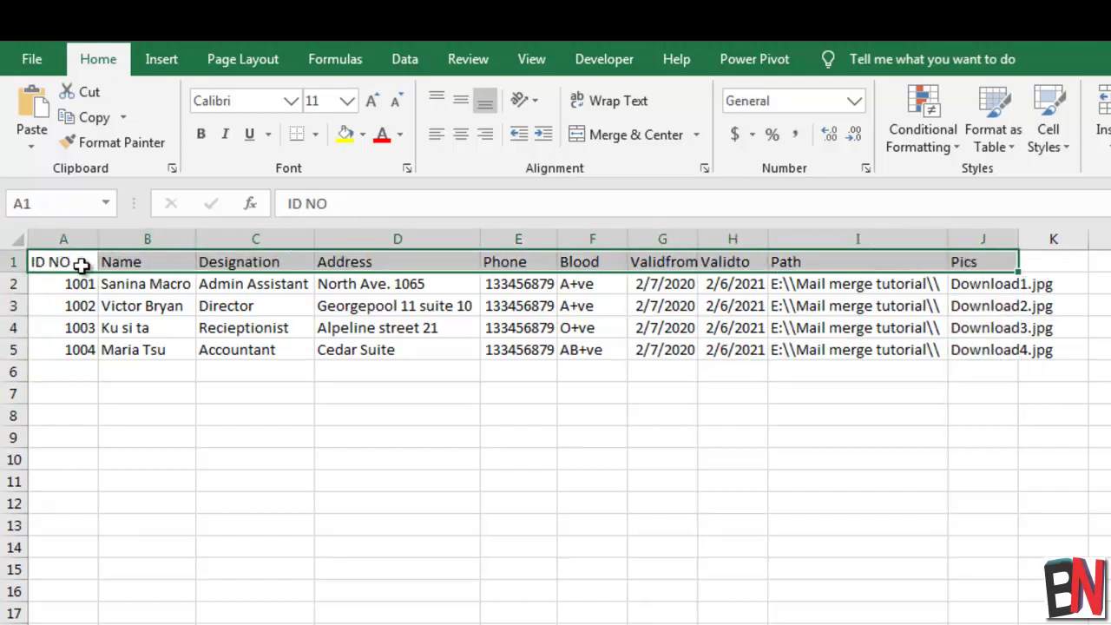
click(81, 266)
drag(79, 286, 74, 350)
click(149, 268)
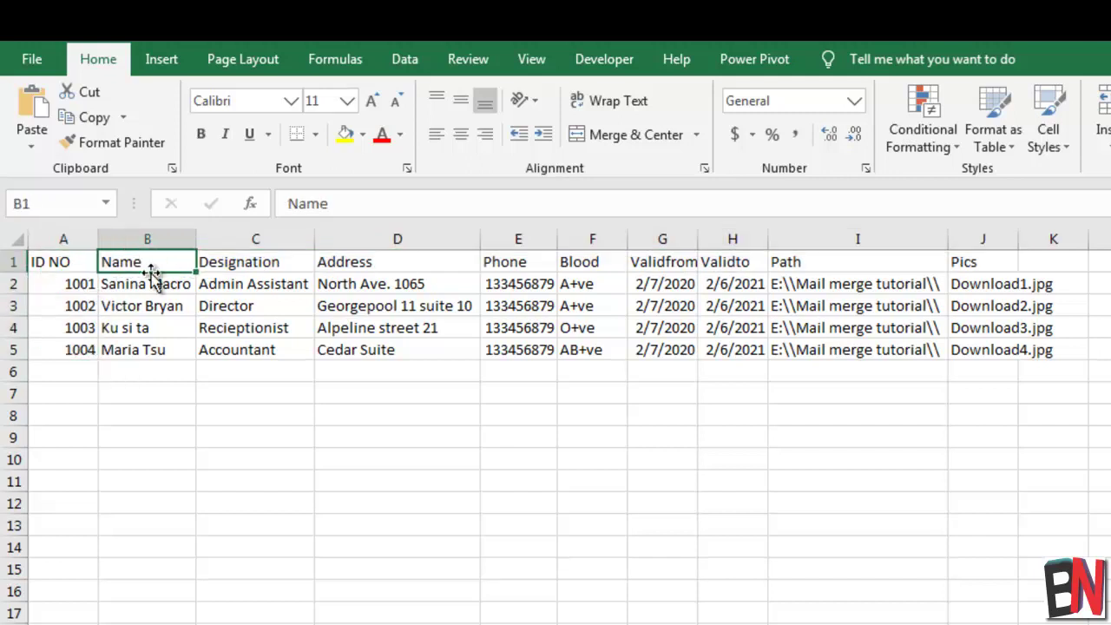
drag(145, 287, 144, 330)
click(79, 274)
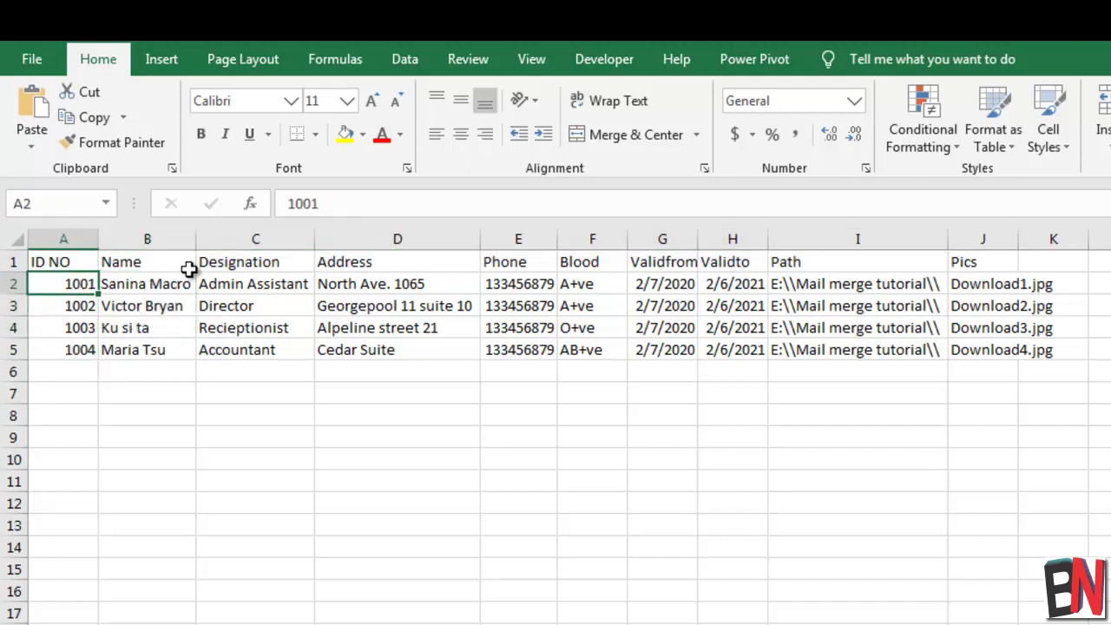
click(257, 262)
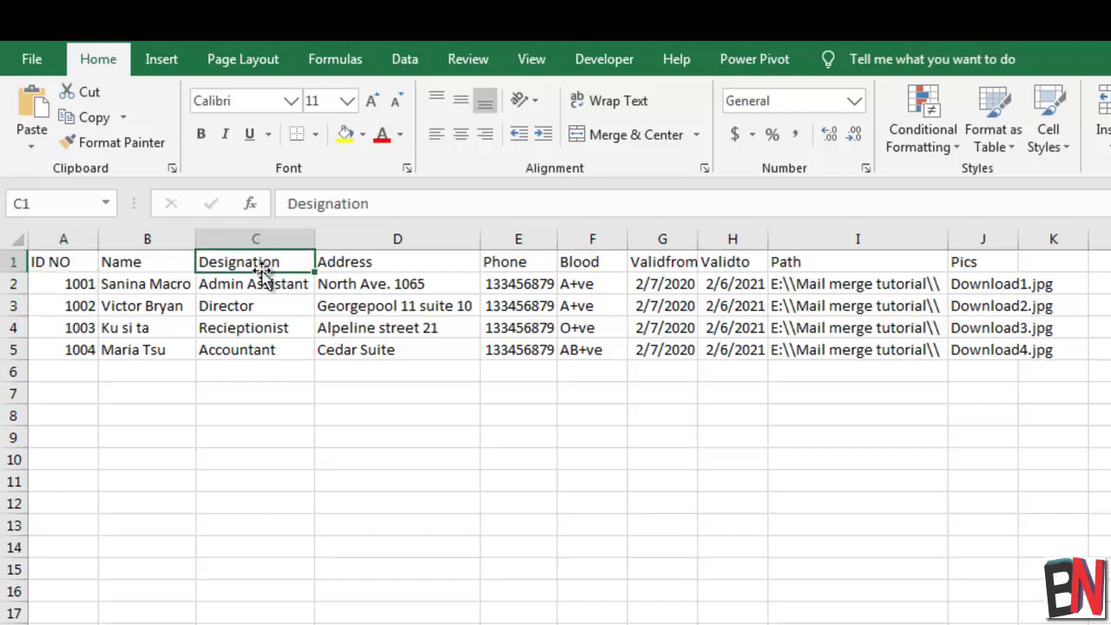
drag(257, 283, 253, 351)
click(365, 265)
drag(385, 280, 370, 373)
click(359, 323)
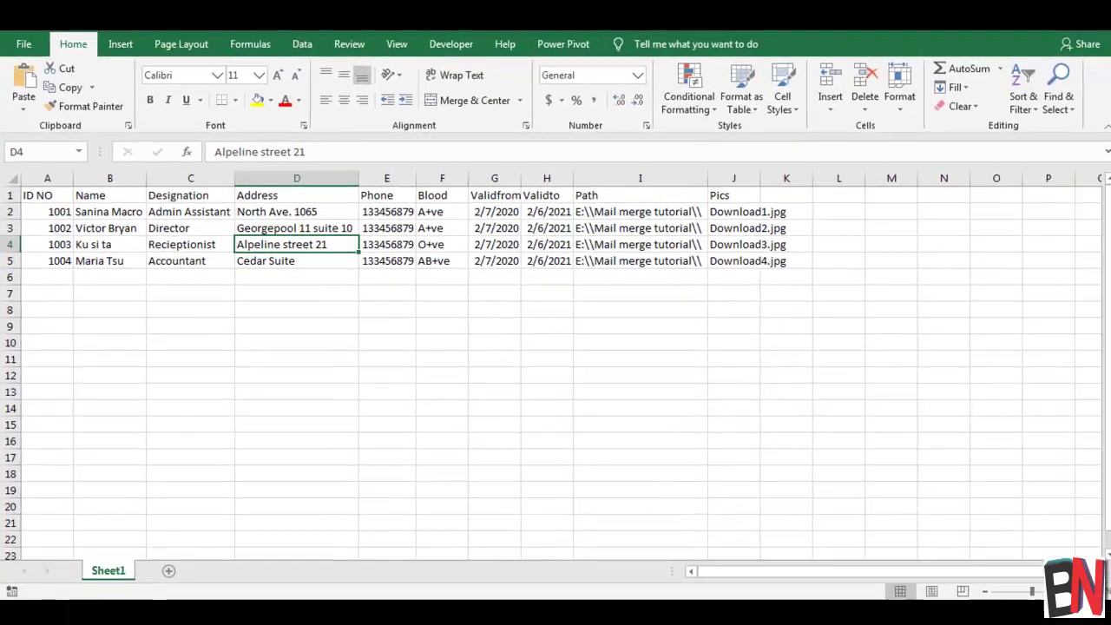
Step: Close the workbook, saving its changes
key(alt+F4)
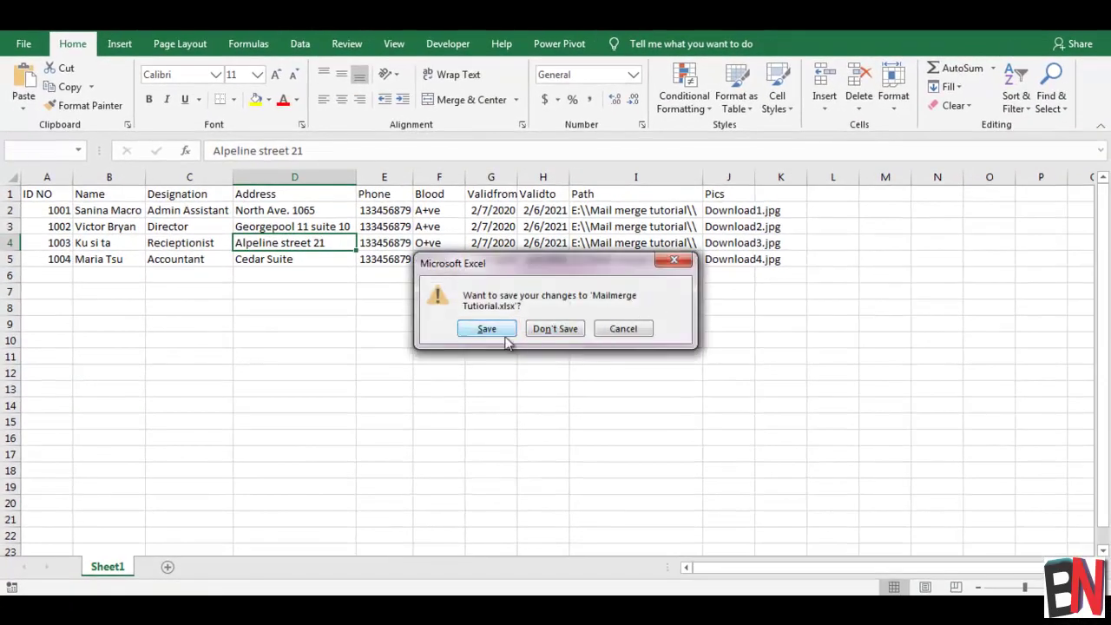
click(499, 333)
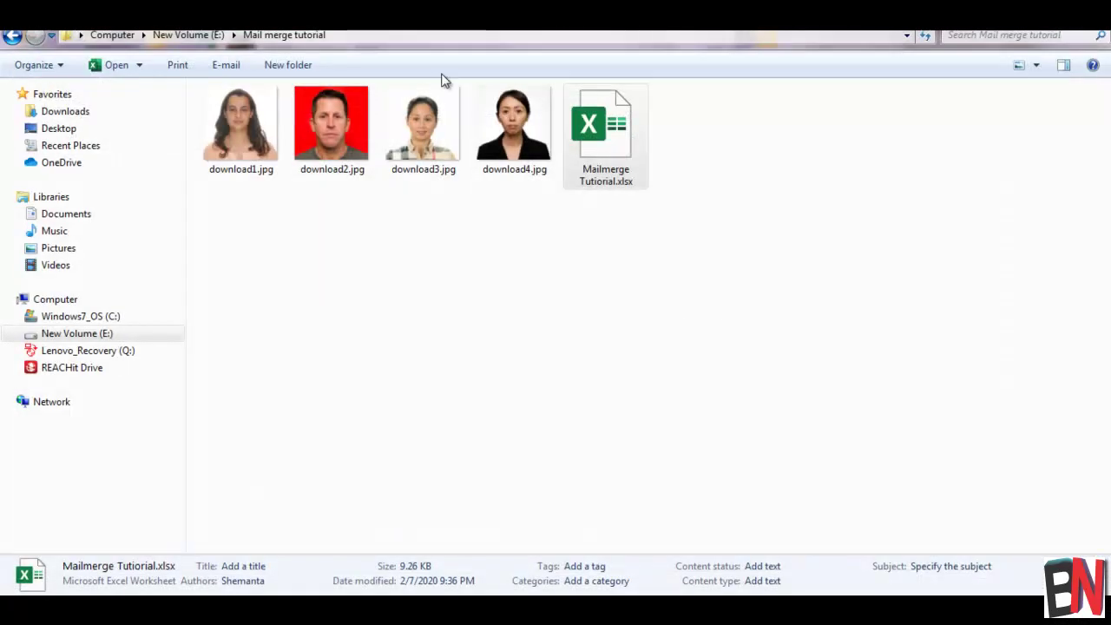
Step: Create a new Word document named MAIL MERGE in the Mail merge tutorial folder and open it
right_click(586, 295)
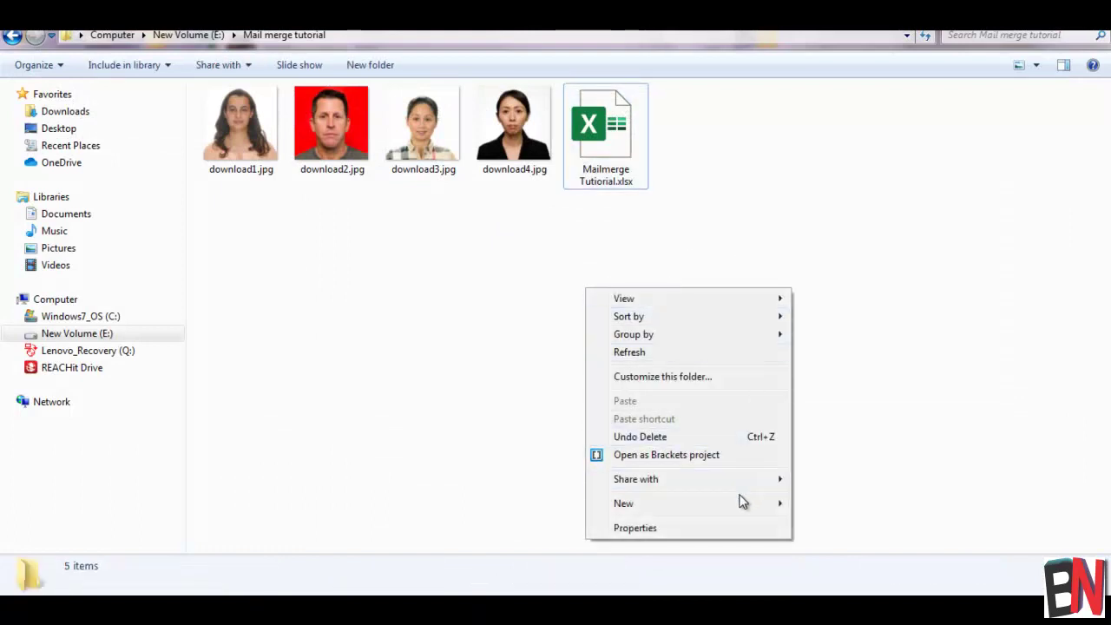
mouse_move(750, 482)
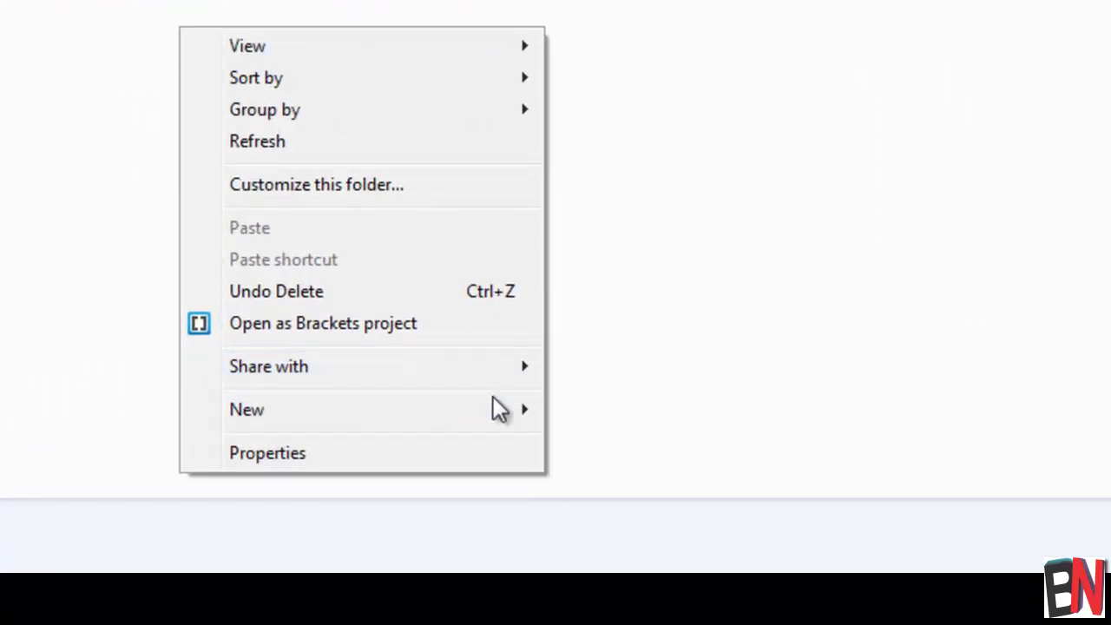
mouse_move(495, 409)
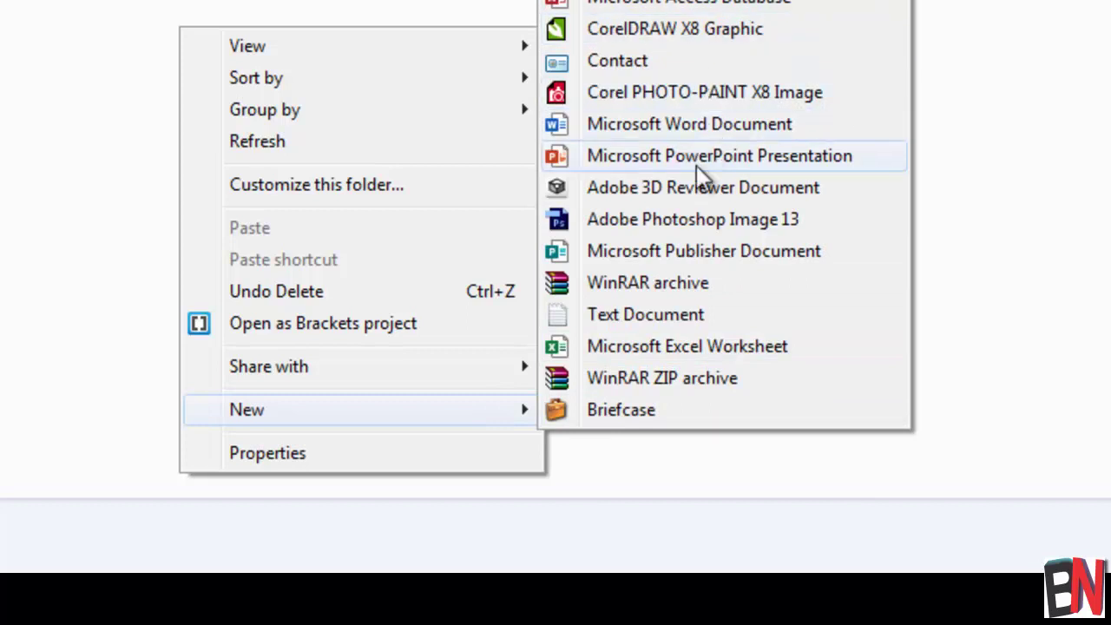
click(699, 123)
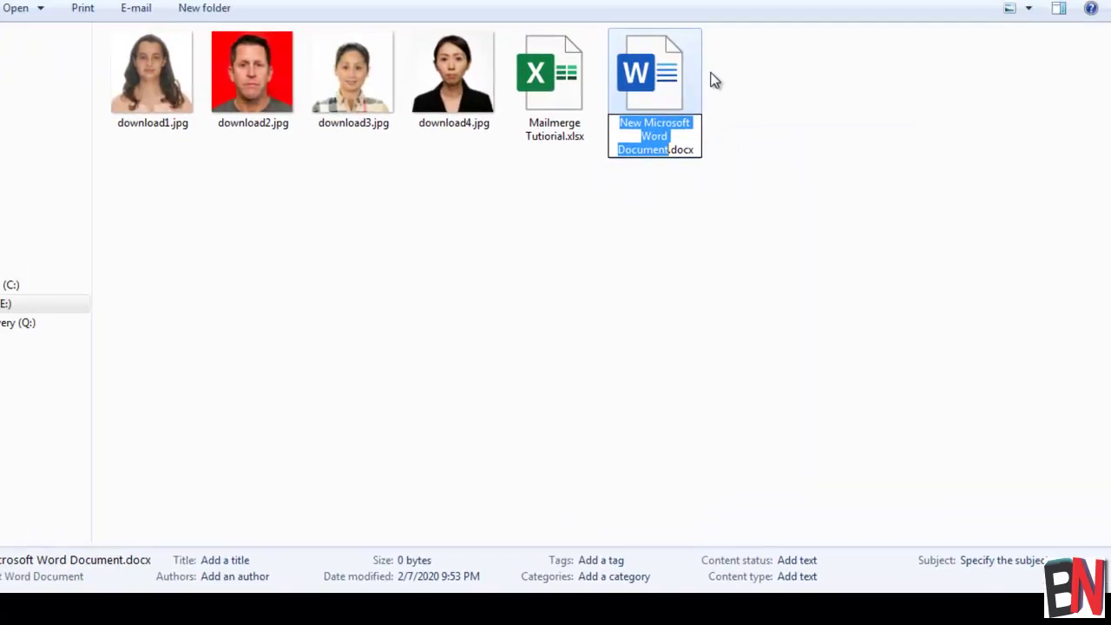
text(MA)
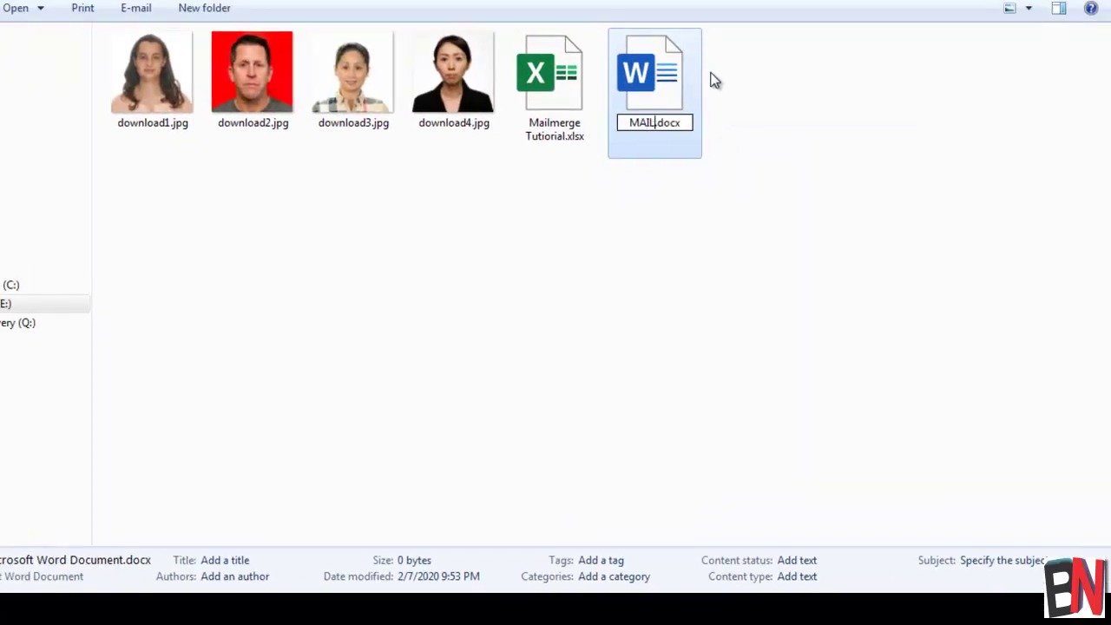
text(IL MERGE)
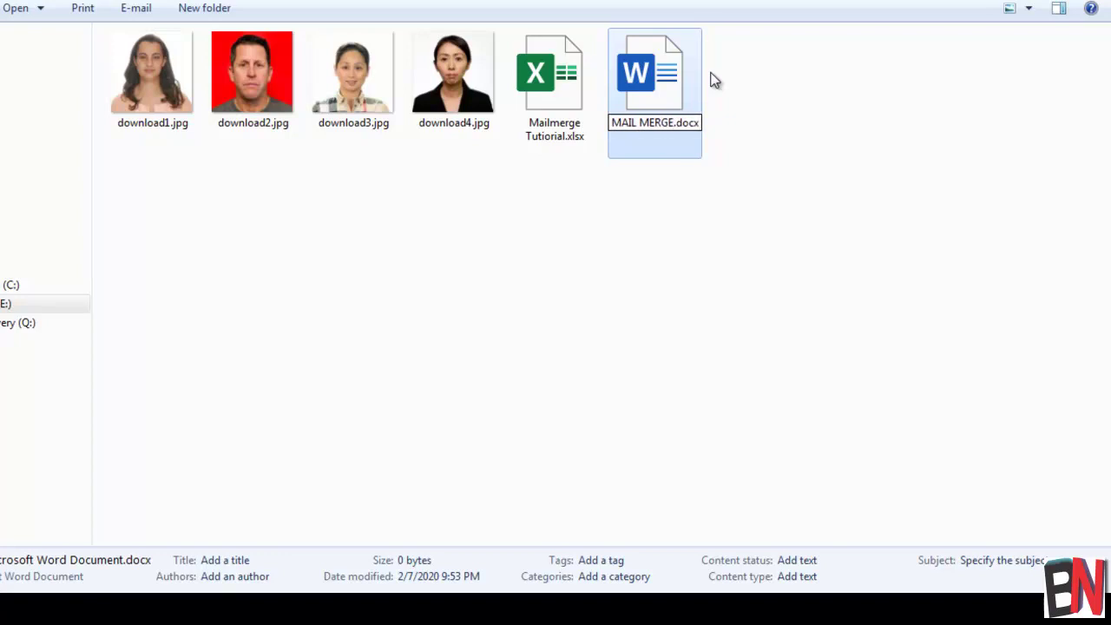
key(Return)
key(Return)
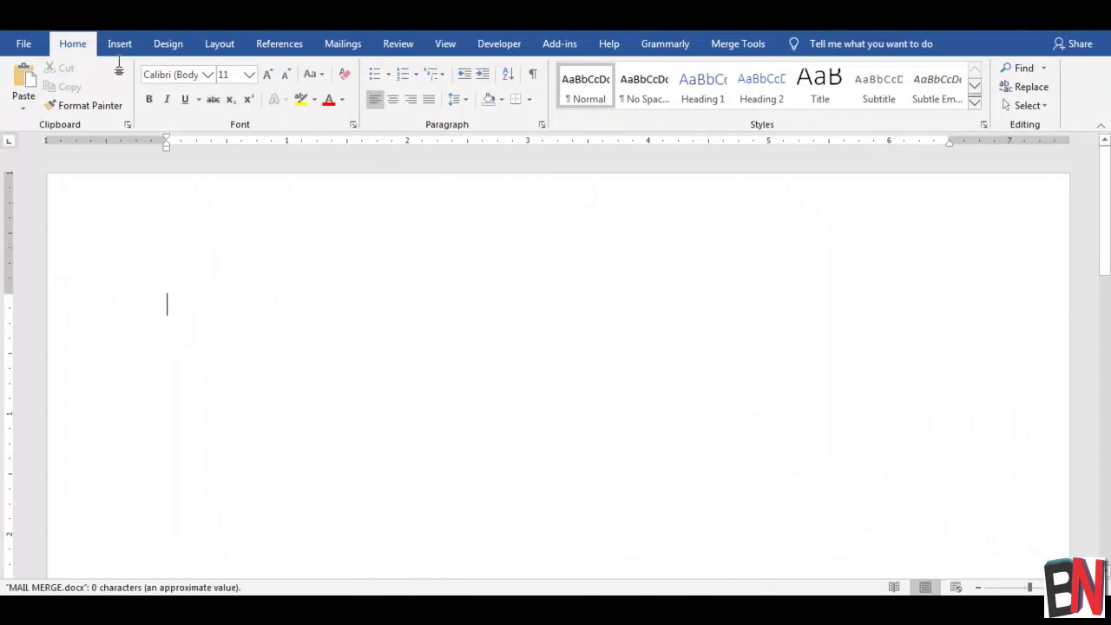
Step: Set the document's paper to a custom size 4" wide and 2.5" high
click(224, 44)
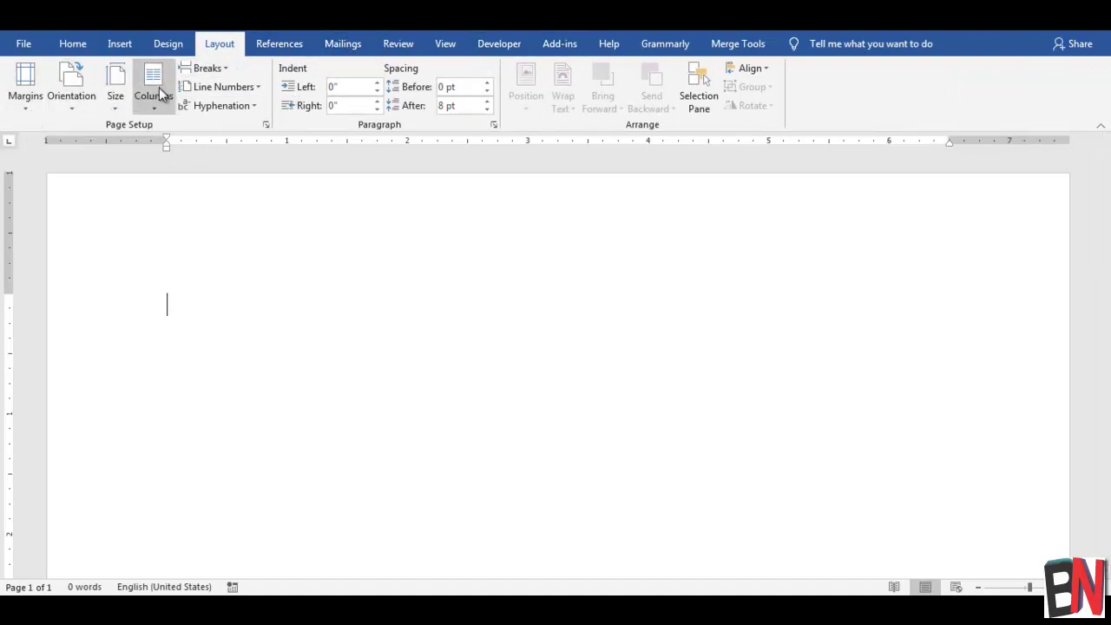
click(115, 95)
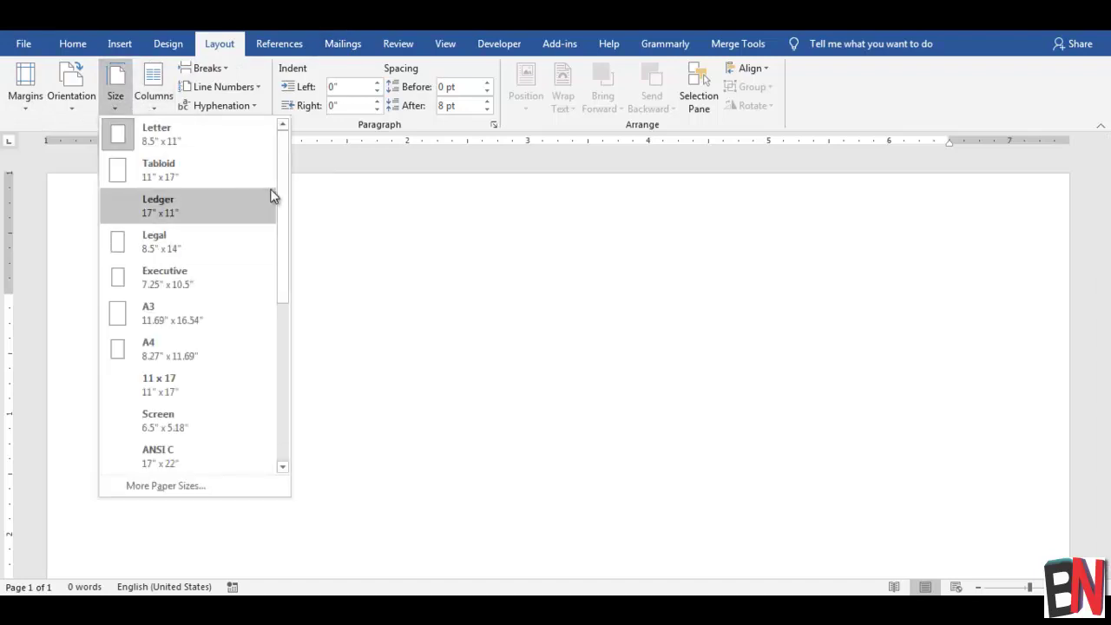
scroll(286, 217, down, 1)
drag(286, 217, 286, 399)
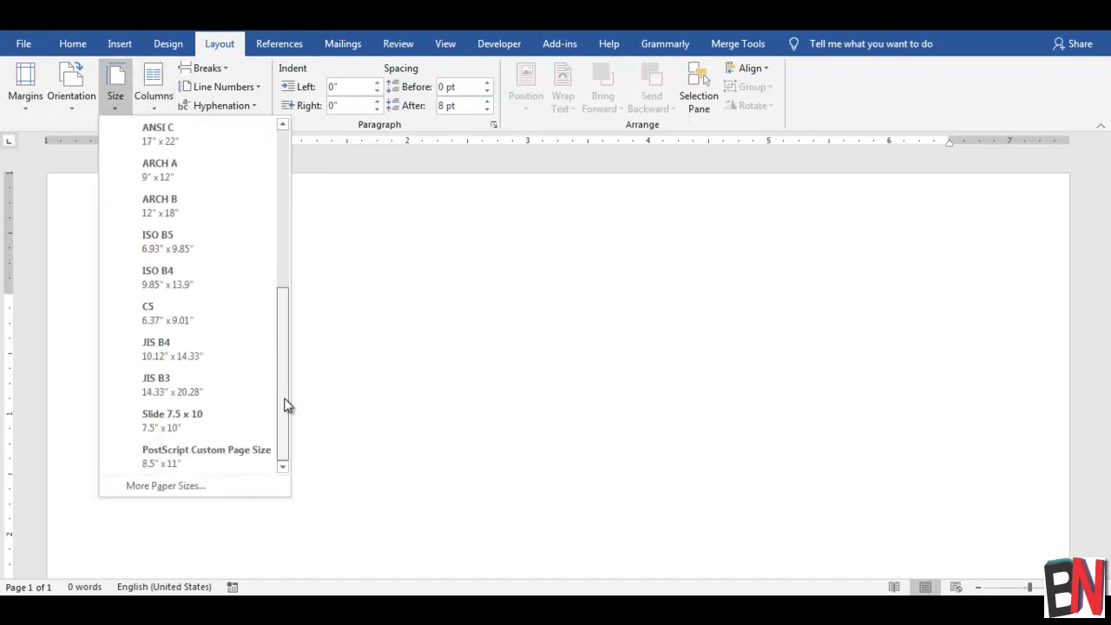
click(151, 487)
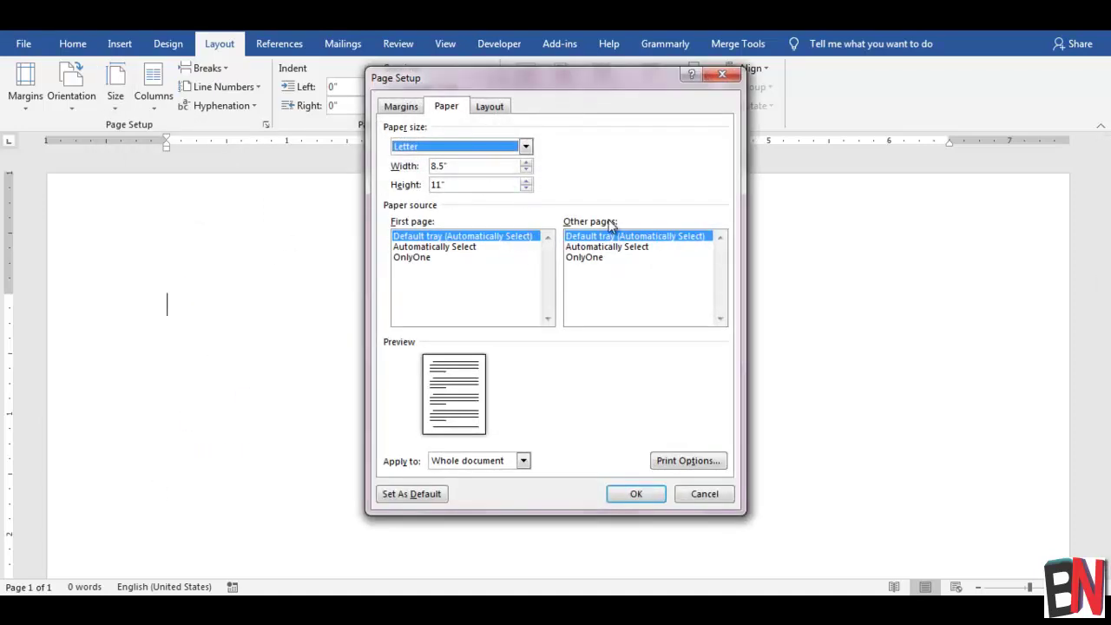
click(526, 147)
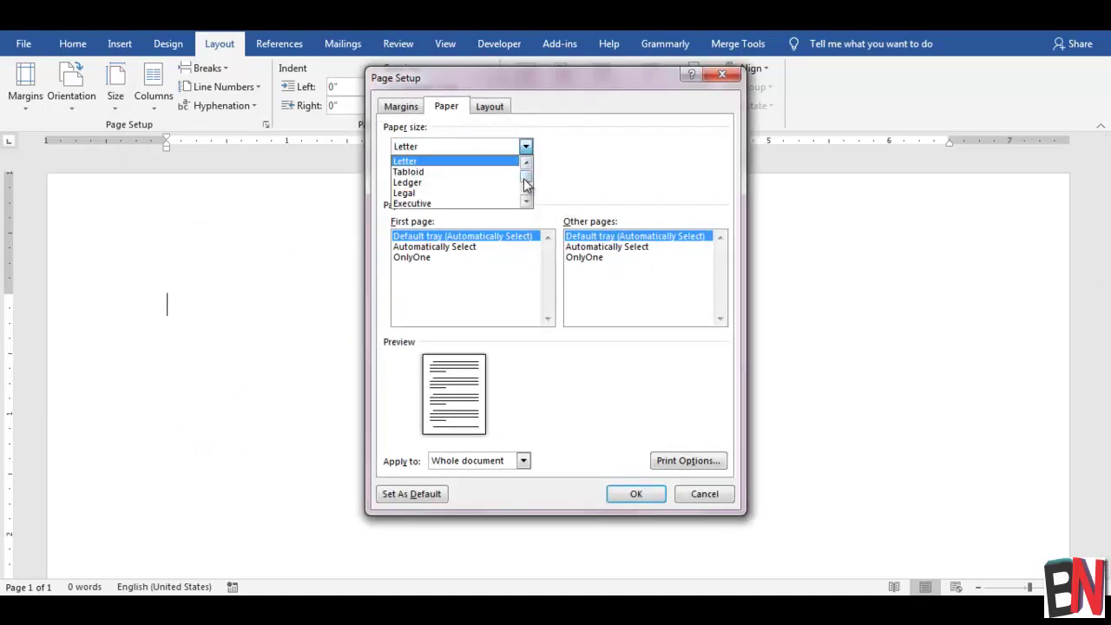
drag(525, 184, 528, 222)
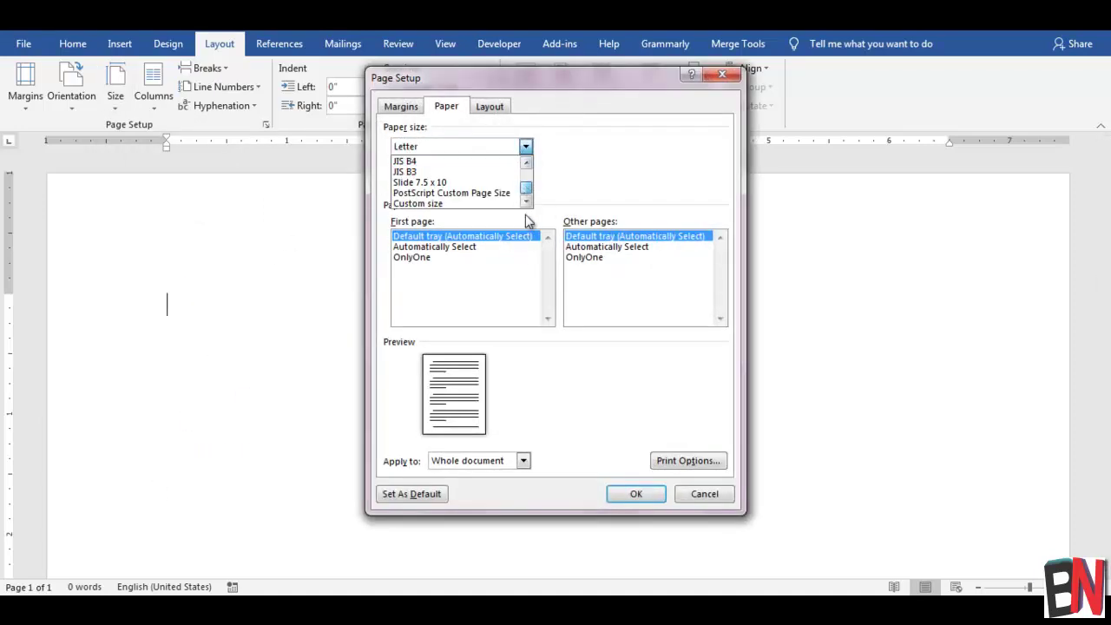
click(443, 205)
text(4)
key(Tab)
text(2.5)
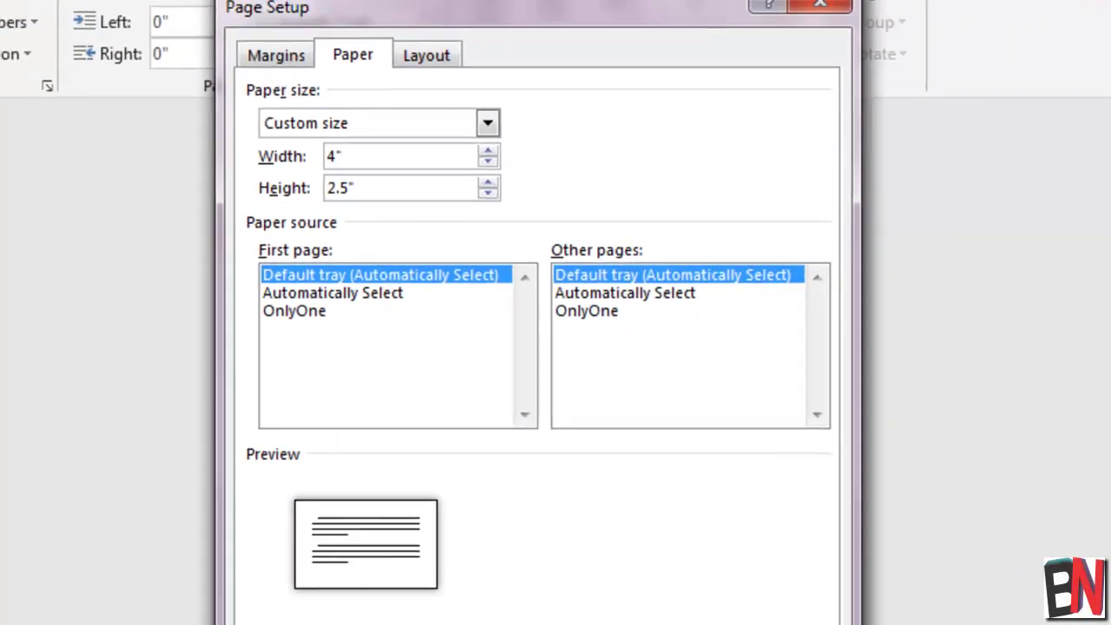
key(Return)
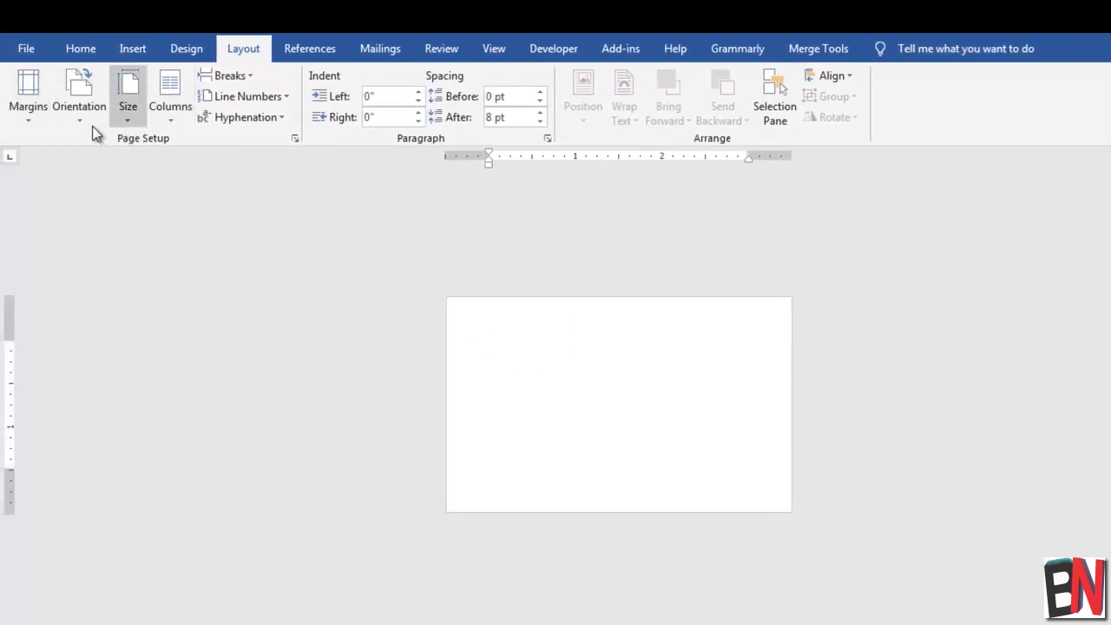
Step: Open the custom margin settings and set the top margin to 0.1"
click(26, 111)
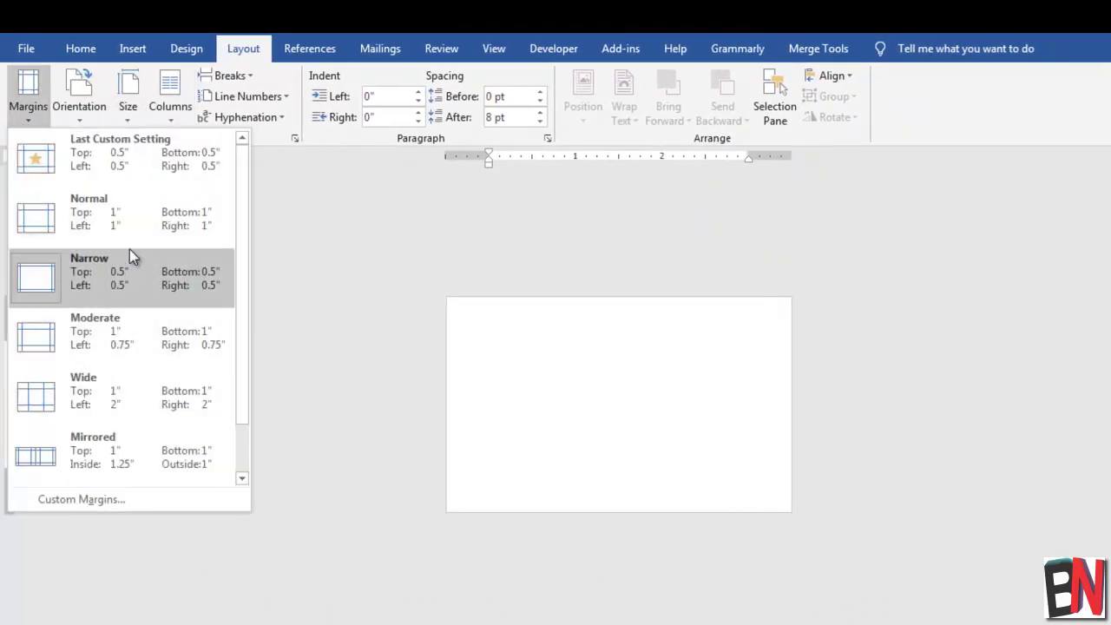
click(74, 501)
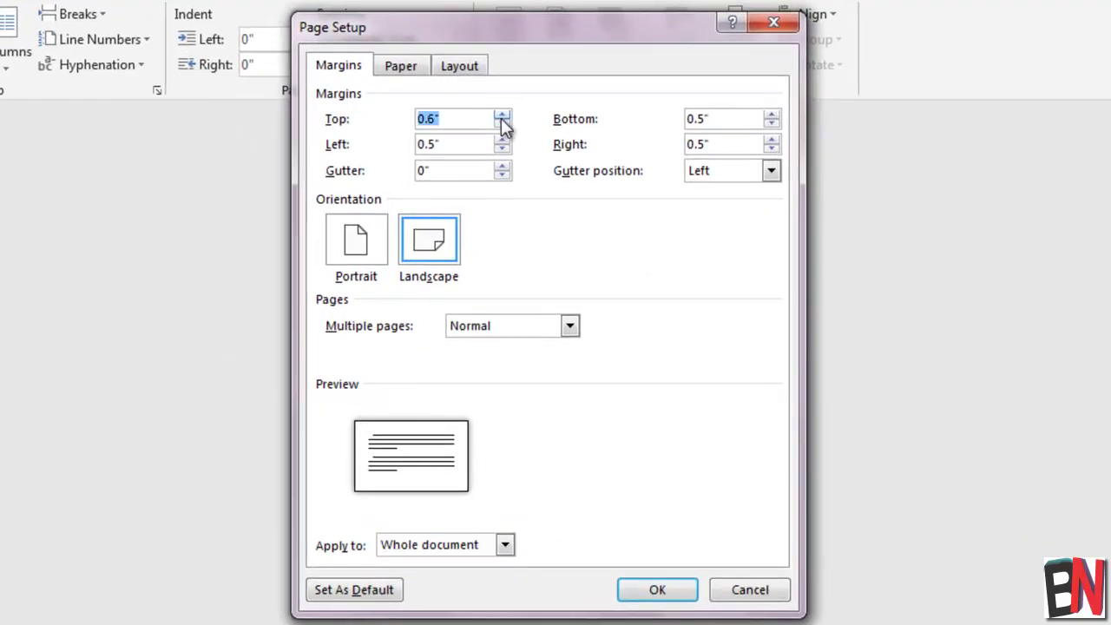
click(502, 116)
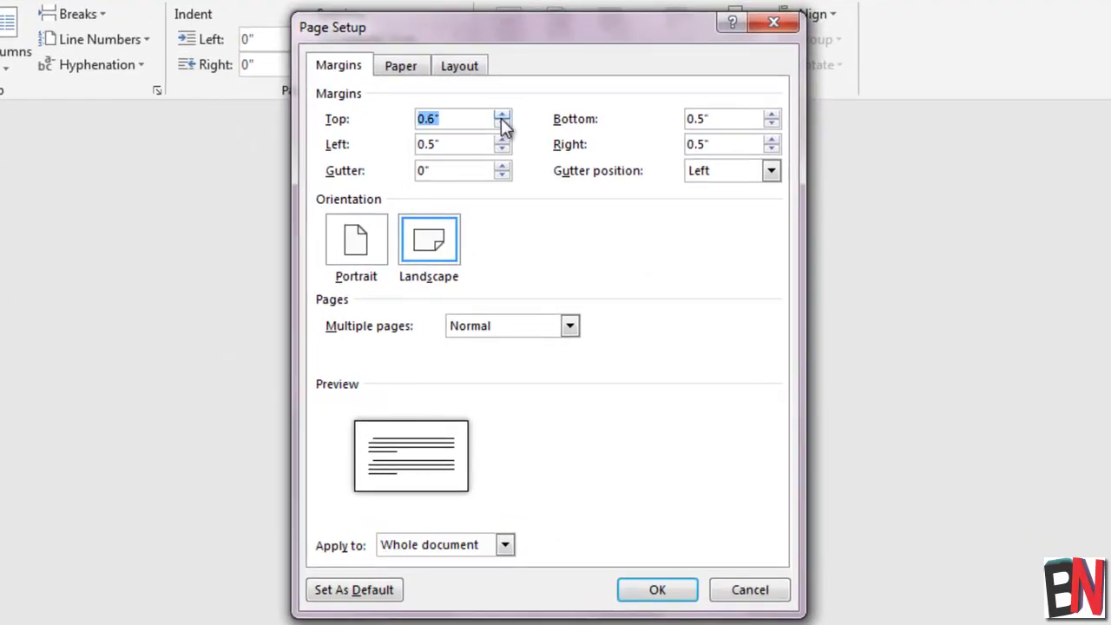
click(502, 116)
click(502, 115)
click(502, 116)
click(502, 116)
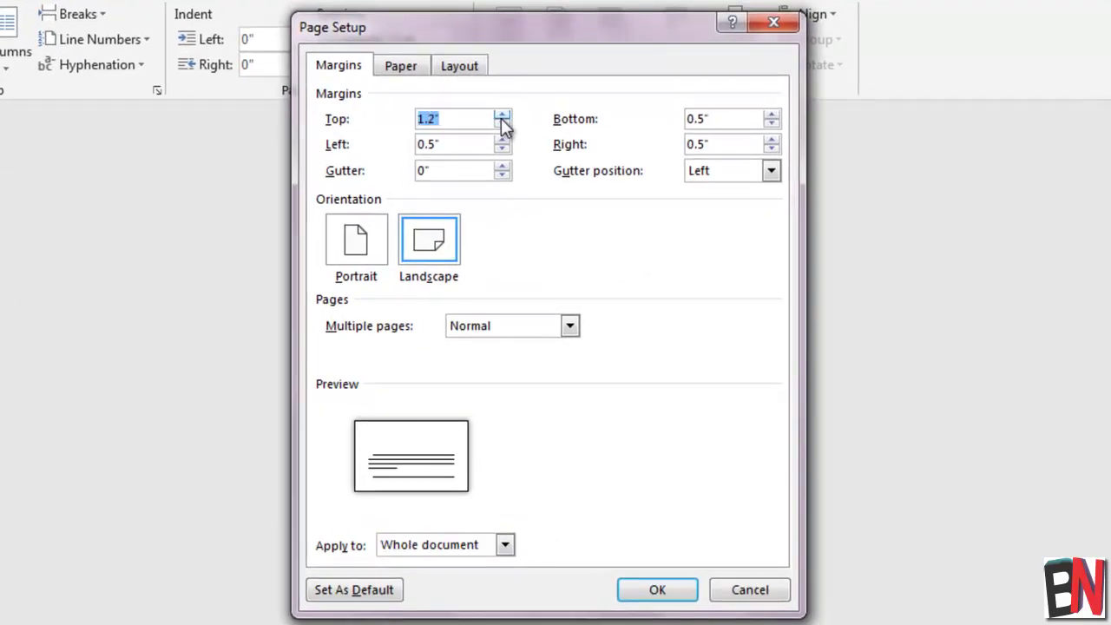
double_click(502, 124)
click(502, 123)
double_click(502, 124)
click(502, 123)
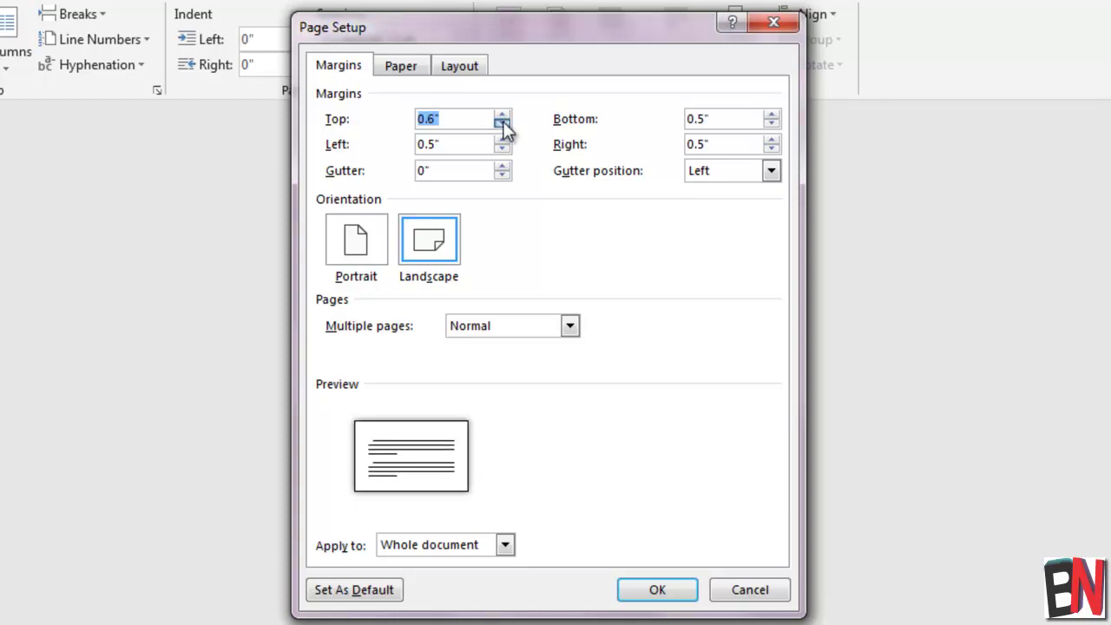
double_click(502, 124)
click(502, 123)
click(502, 124)
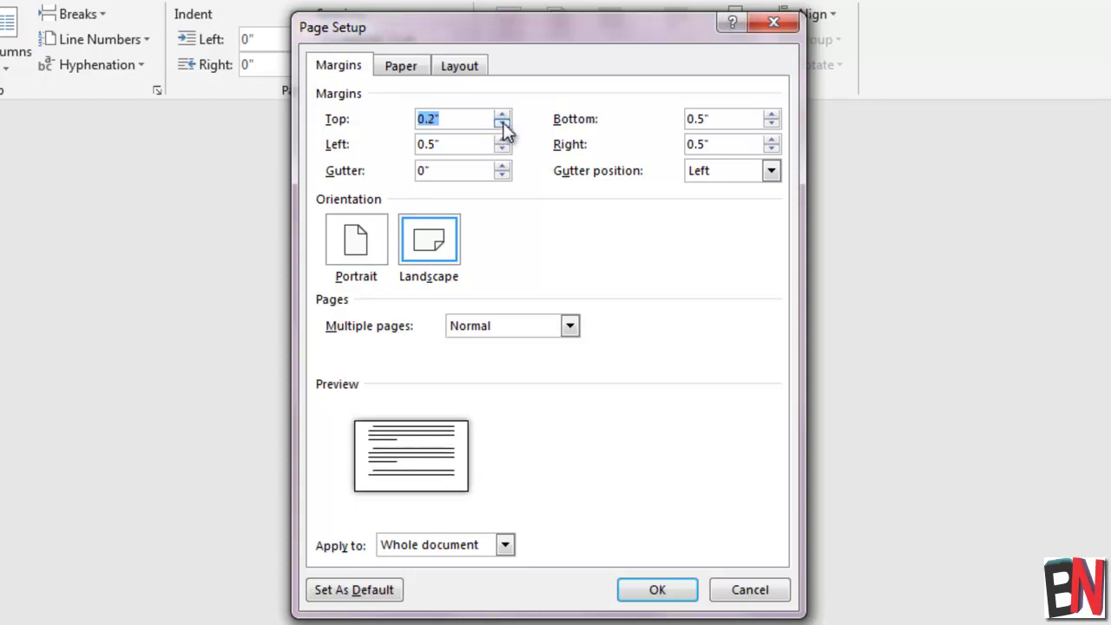
click(502, 124)
Step: Set the page's bottom margin to 0.1"
click(870, 162)
click(870, 162)
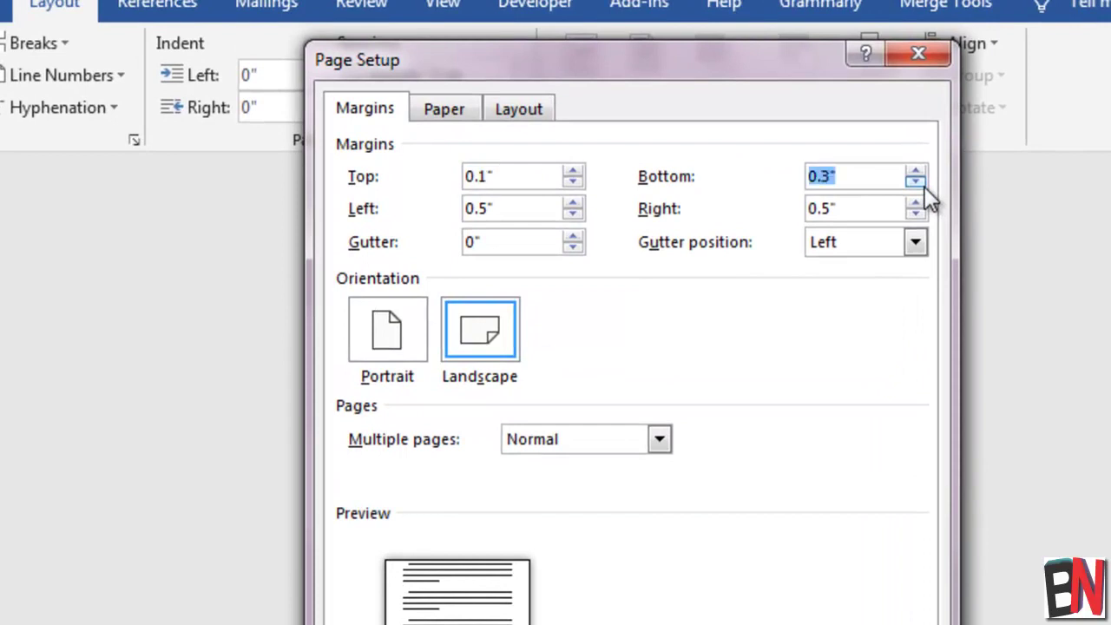
click(870, 162)
click(870, 162)
click(870, 162)
click(919, 171)
Step: Set the left and right margins to 0.2" each and apply the page setup
click(574, 214)
click(573, 214)
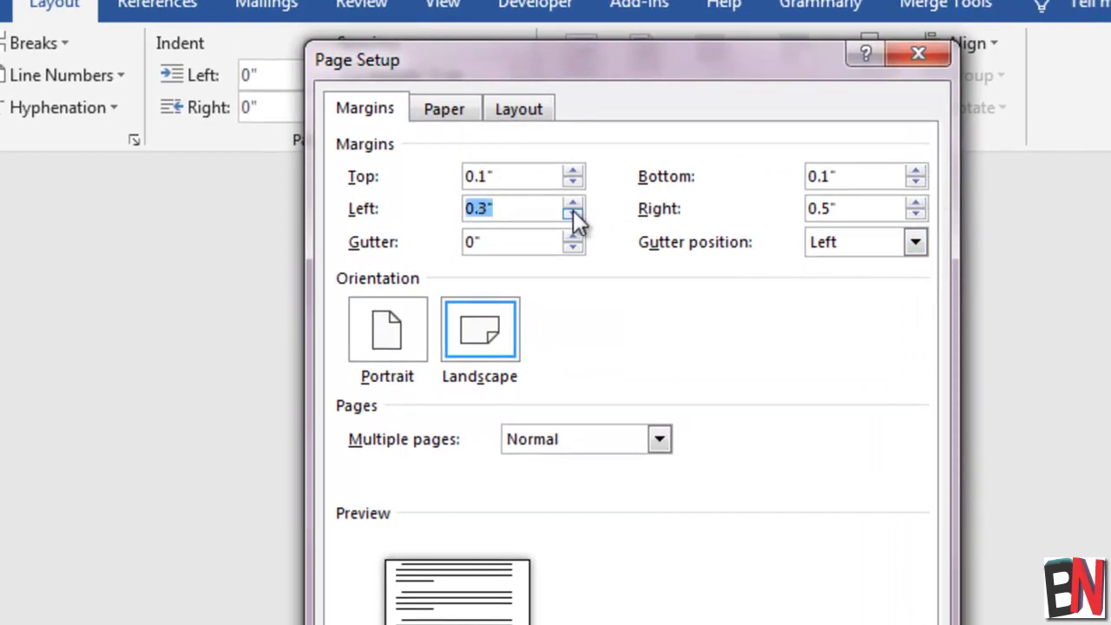
click(573, 213)
click(920, 214)
click(920, 214)
click(920, 214)
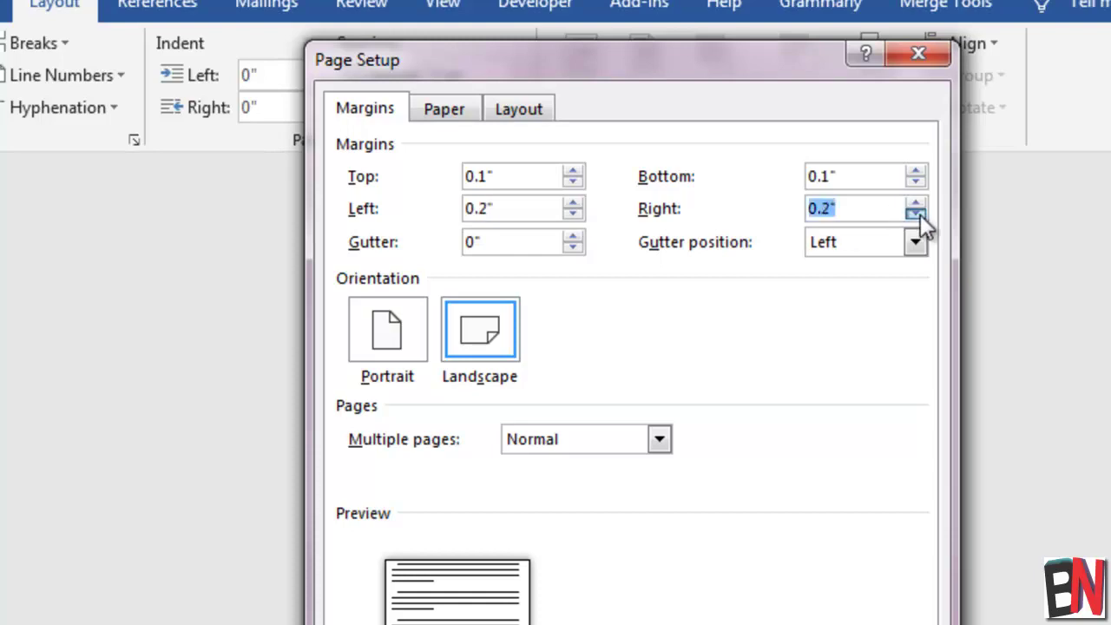
click(921, 214)
click(914, 202)
drag(633, 61, 1000, 157)
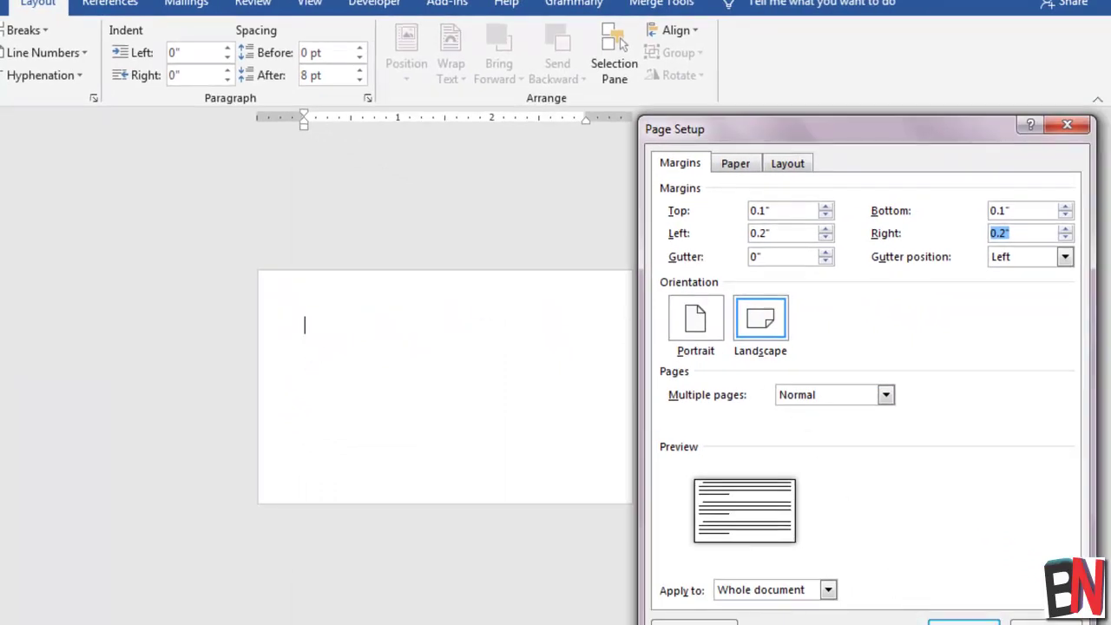
click(964, 622)
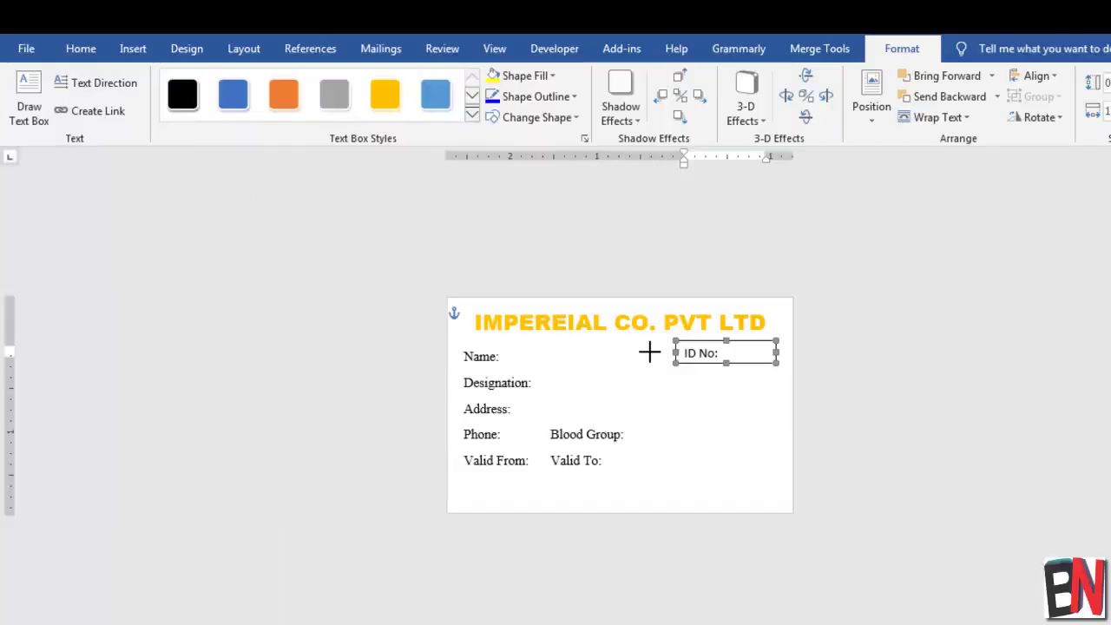
Step: Widen the ID No text box toward the left and draw an empty, roughly square photo frame beneath it
click(684, 350)
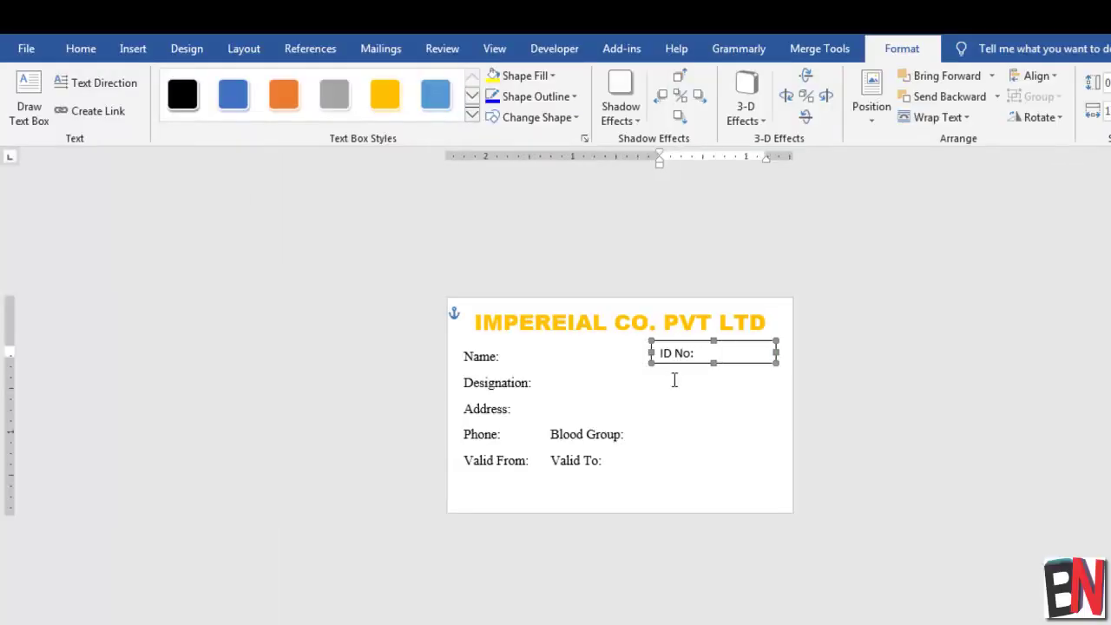
click(675, 380)
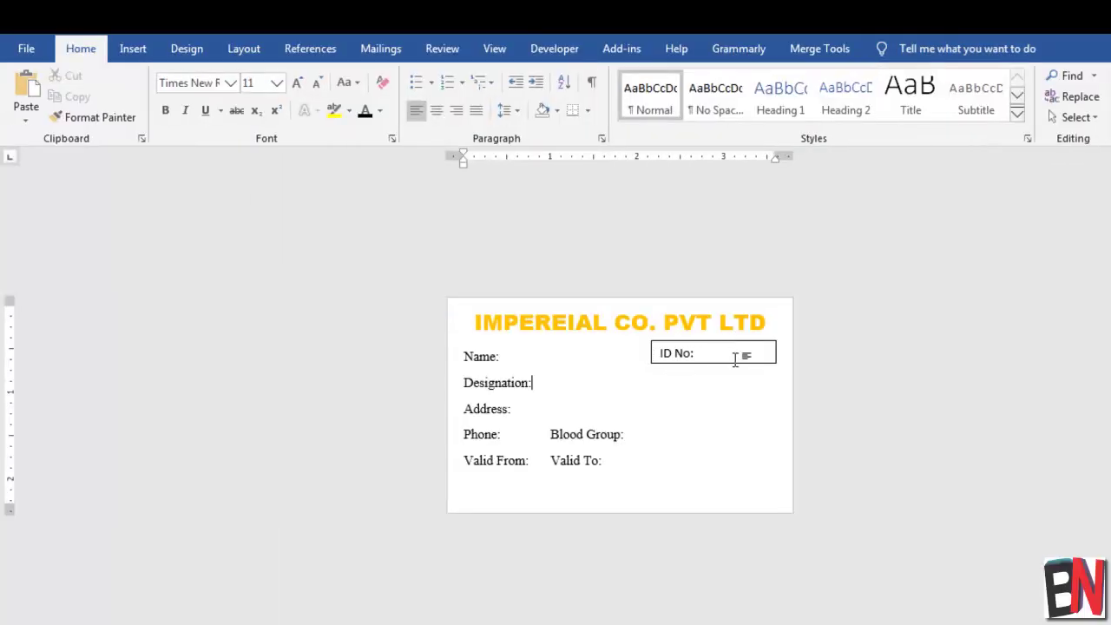
click(134, 52)
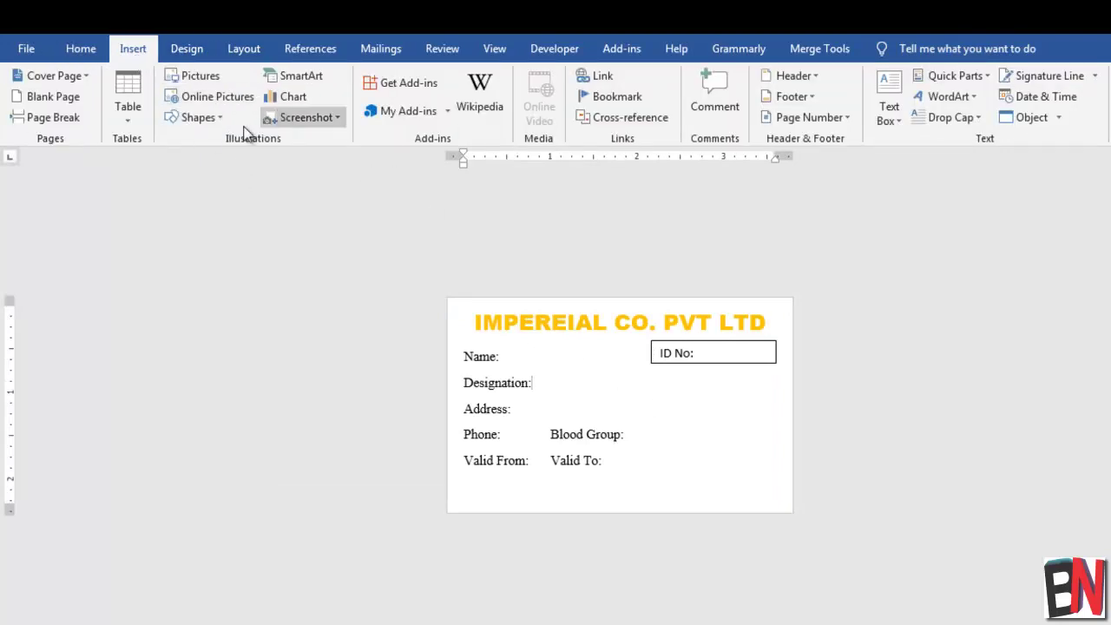
click(219, 117)
click(227, 158)
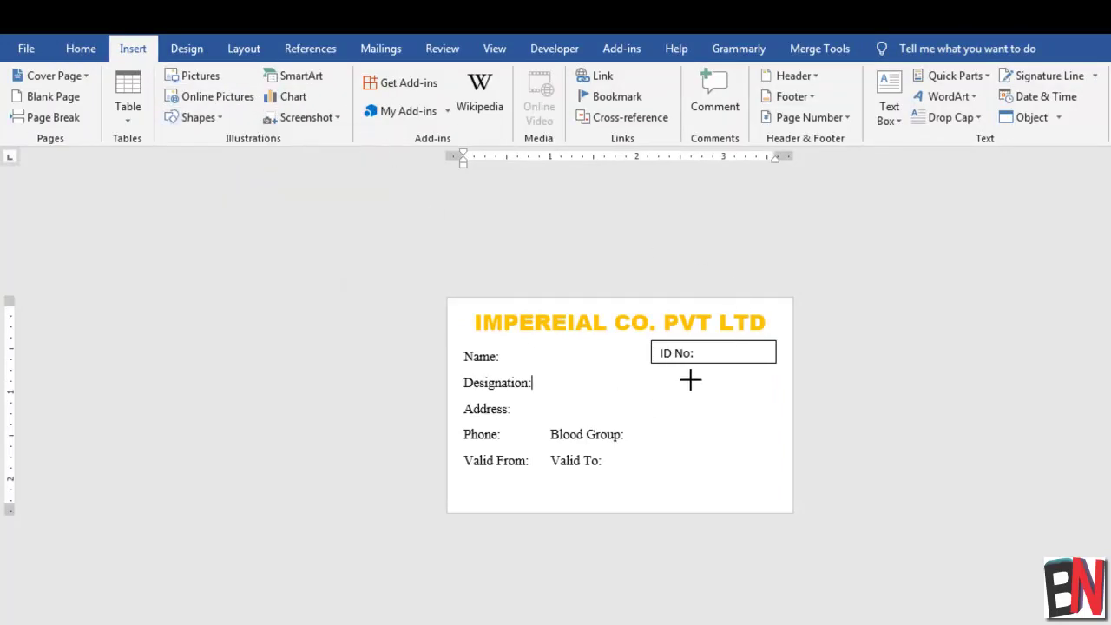
drag(679, 375, 782, 475)
click(886, 358)
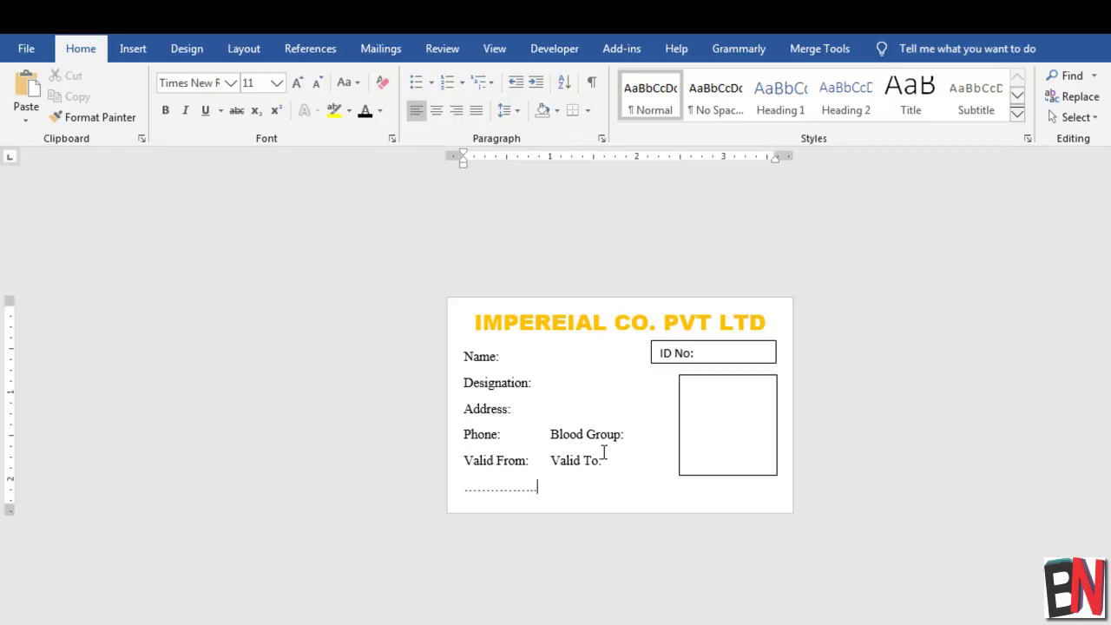
Step: Add the label Signature directly under the dotted line at the bottom of the card, keeping it on one page
key(ctrl+Return)
key(BackSpace)
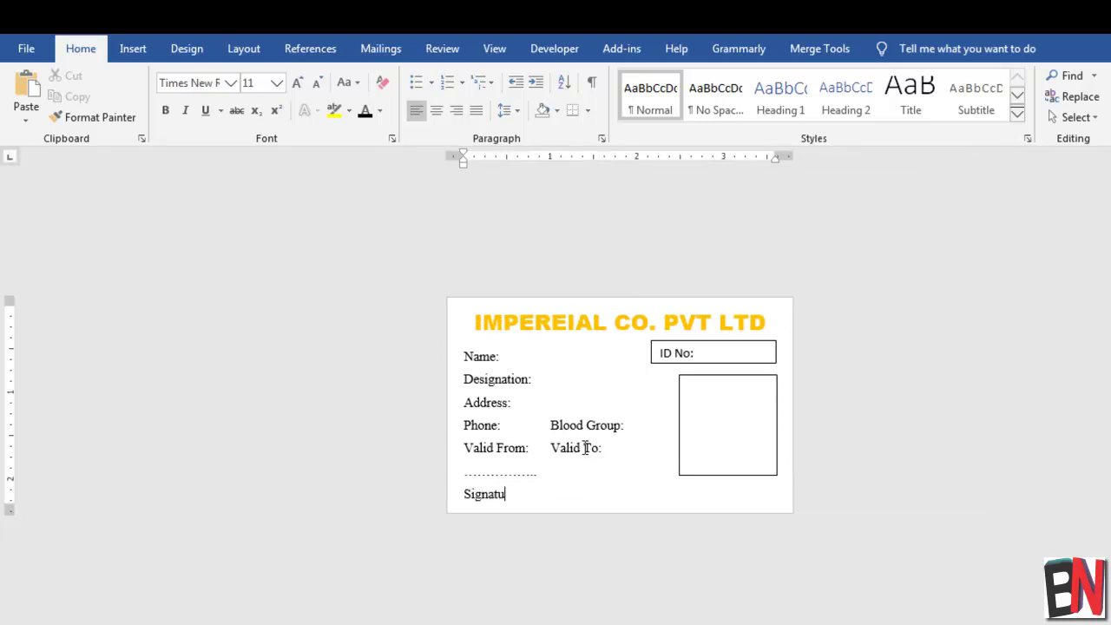
text(re)
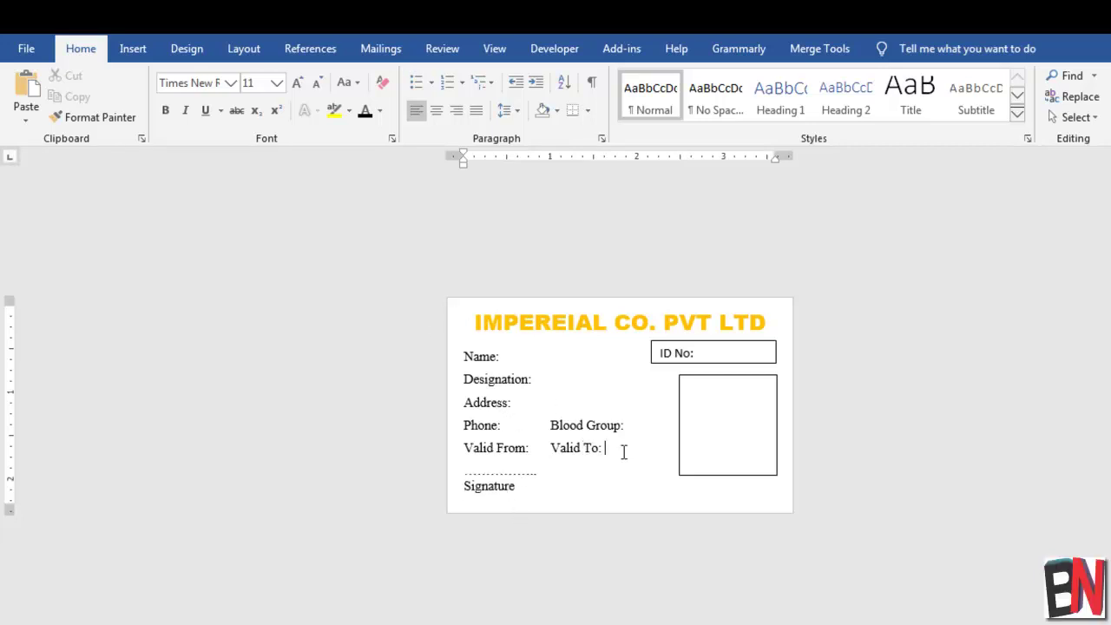
key(Return)
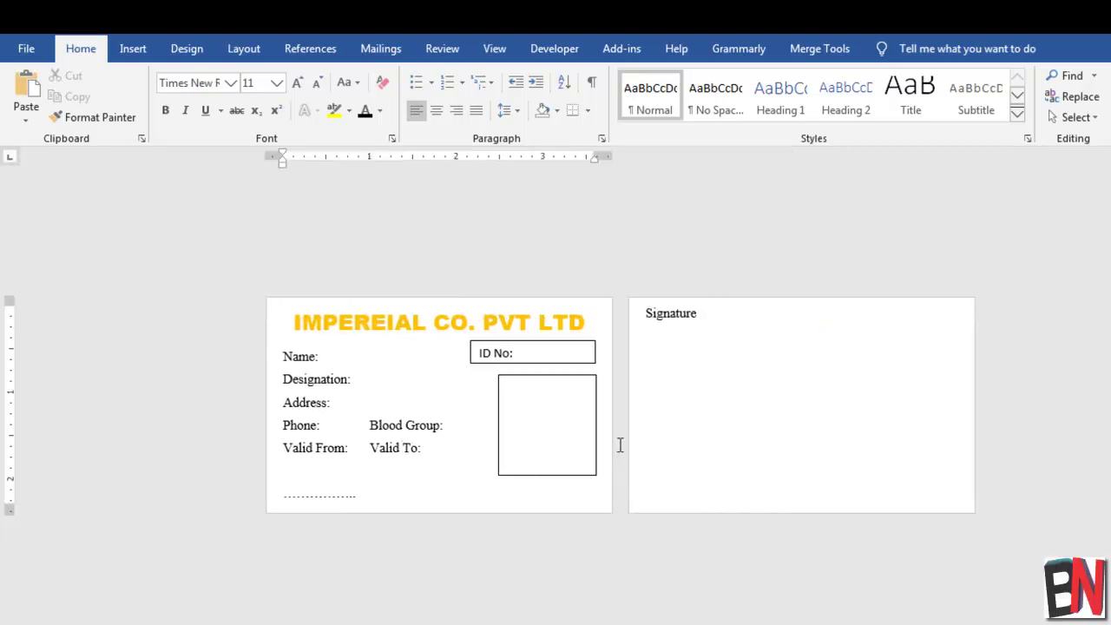
key(BackSpace)
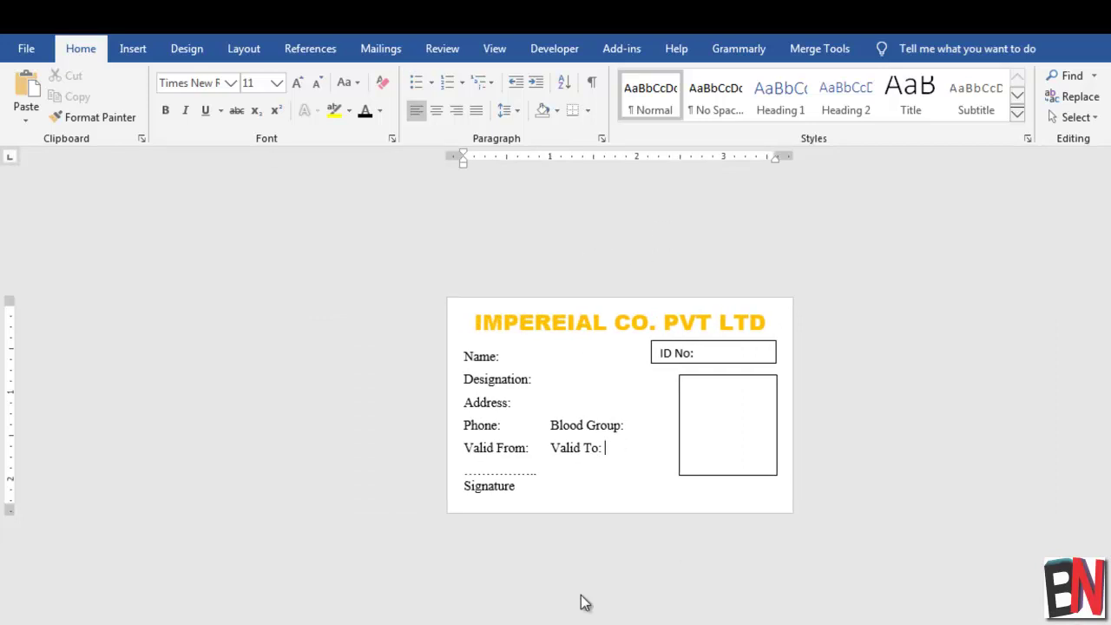
Step: Indent the Signature label under the dotted line and enlarge the empty photo frame downward and leftward to match the ID No box's width
click(513, 511)
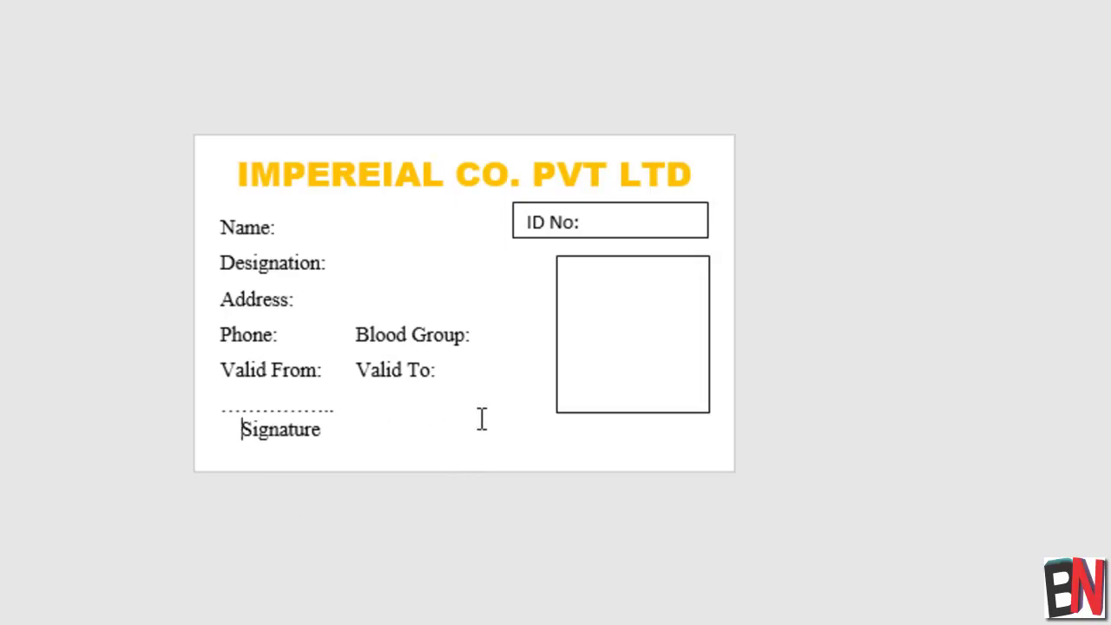
click(391, 434)
click(590, 376)
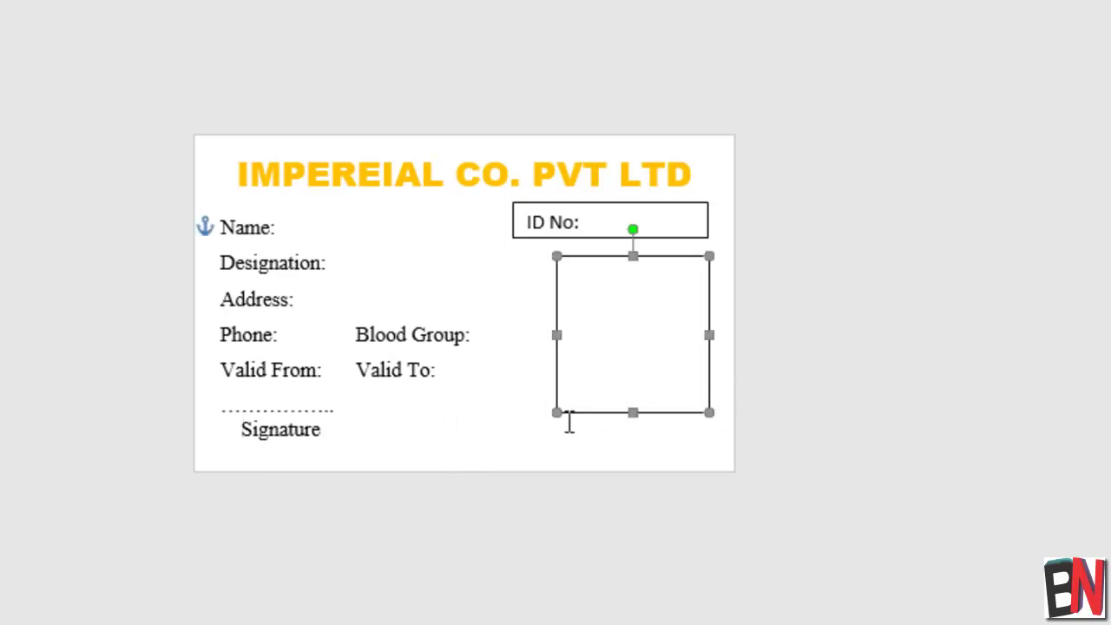
drag(633, 413, 634, 462)
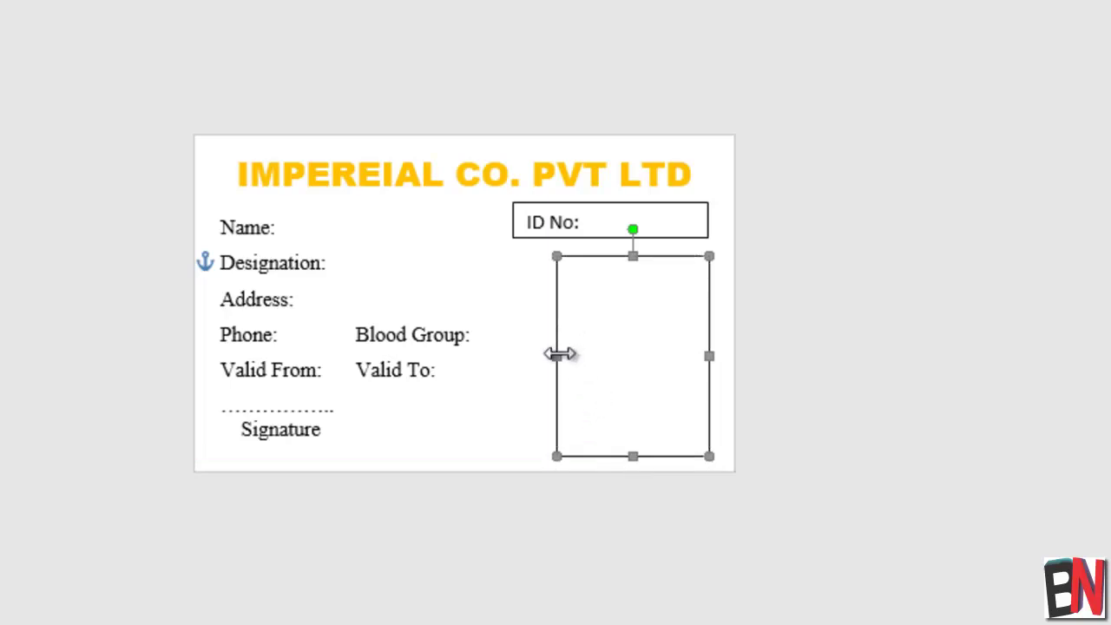
drag(561, 355, 516, 341)
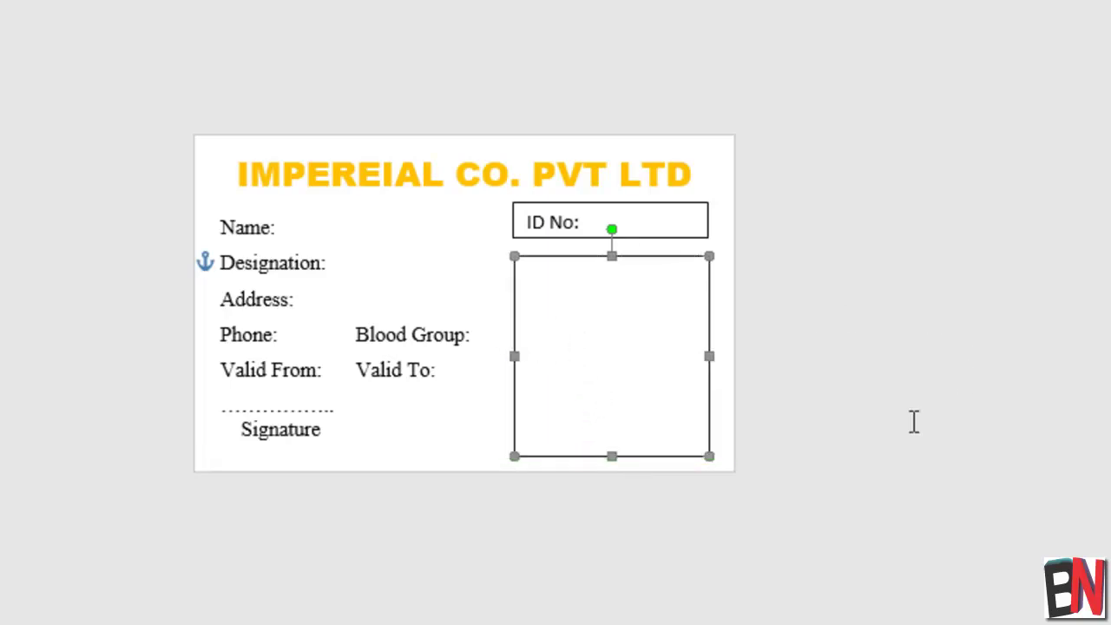
click(908, 241)
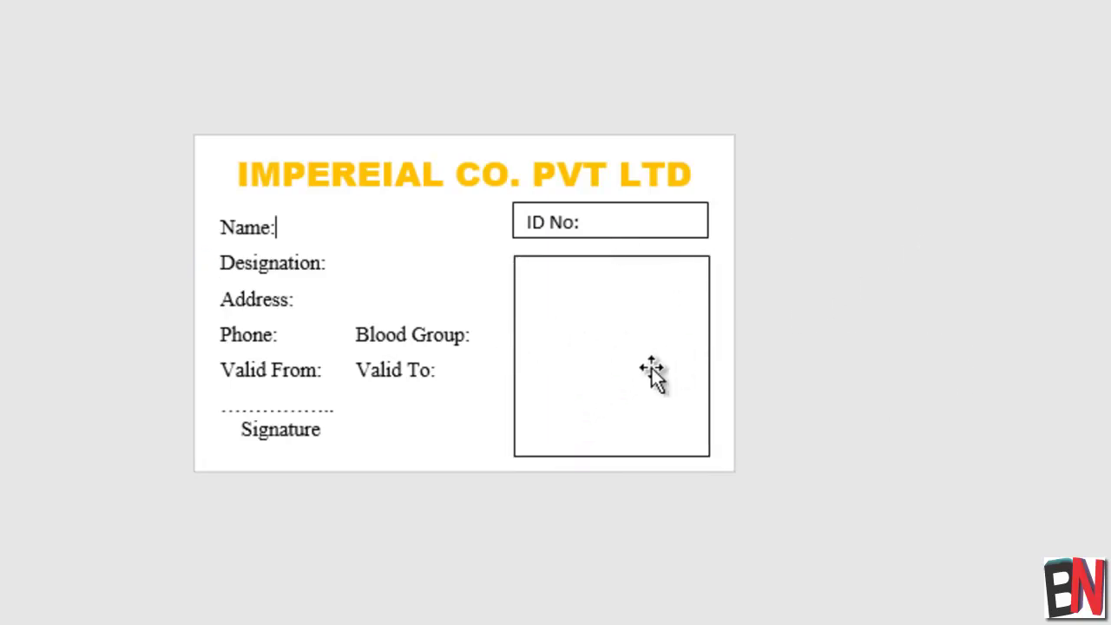
Step: Use the existing workbook Mailmerge Tutiorial.xlsx from New Volume (E:) as the recipient list, choosing its Sheet1$ table
click(638, 211)
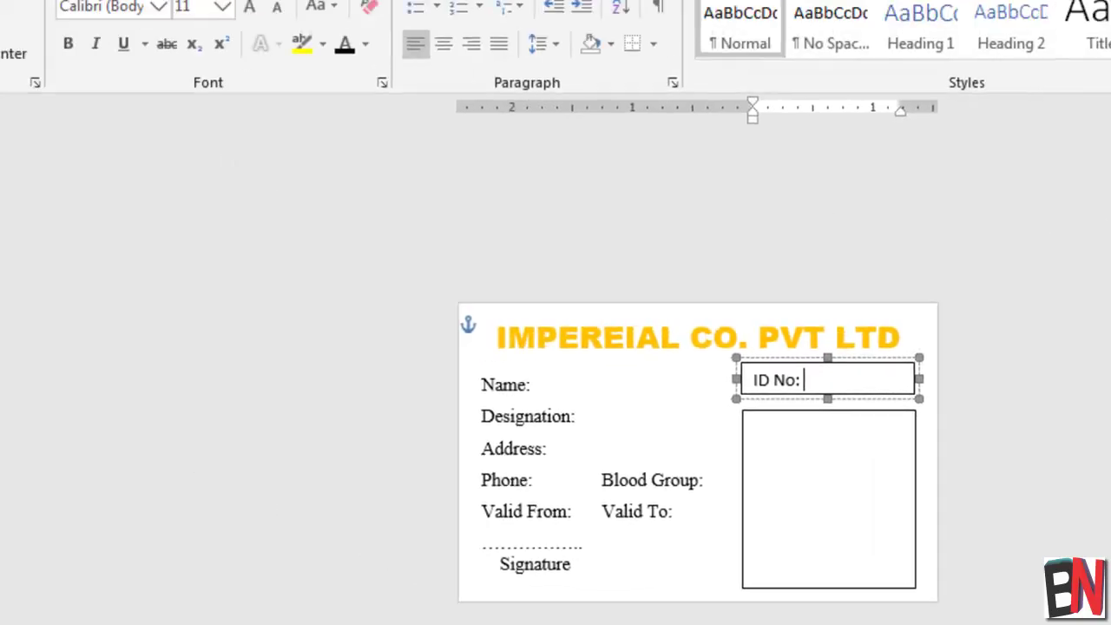
click(520, 59)
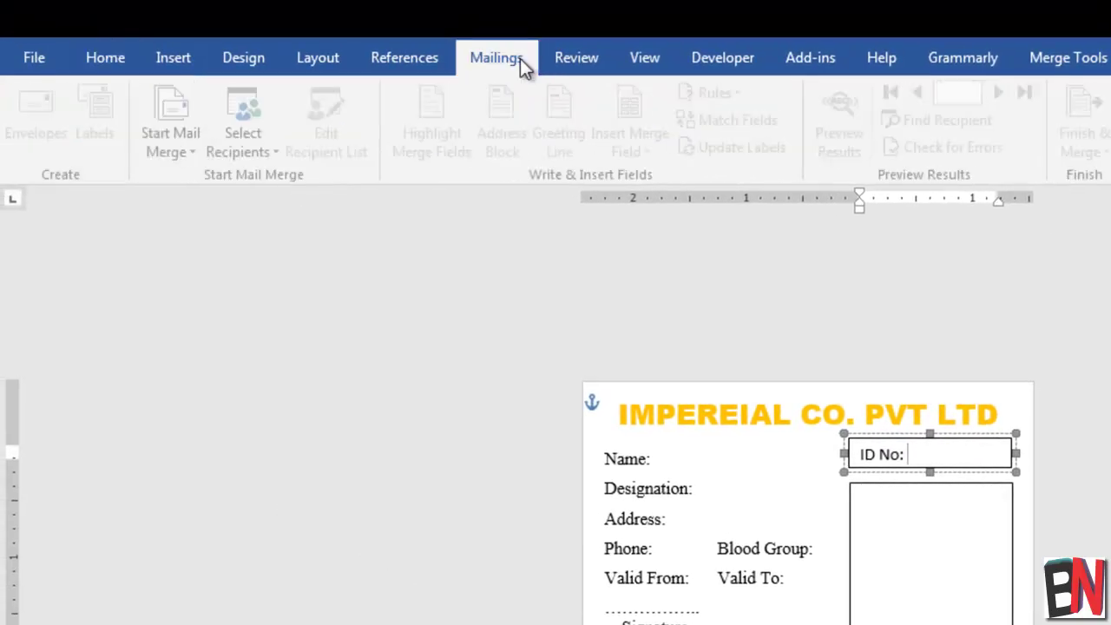
click(247, 143)
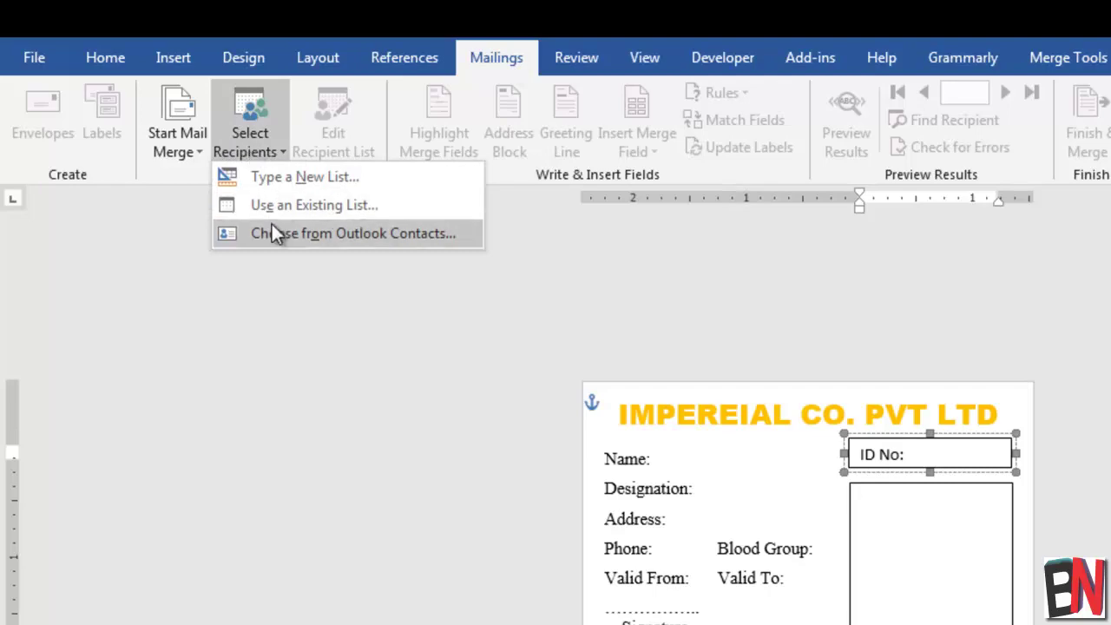
click(289, 203)
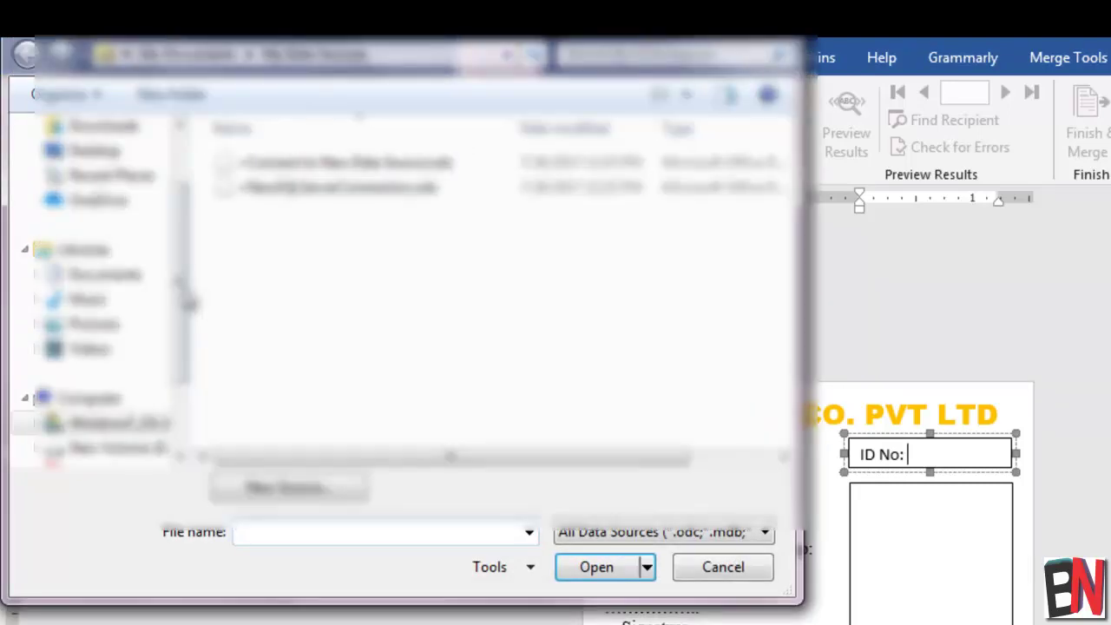
scroll(152, 323, down, 2)
click(113, 349)
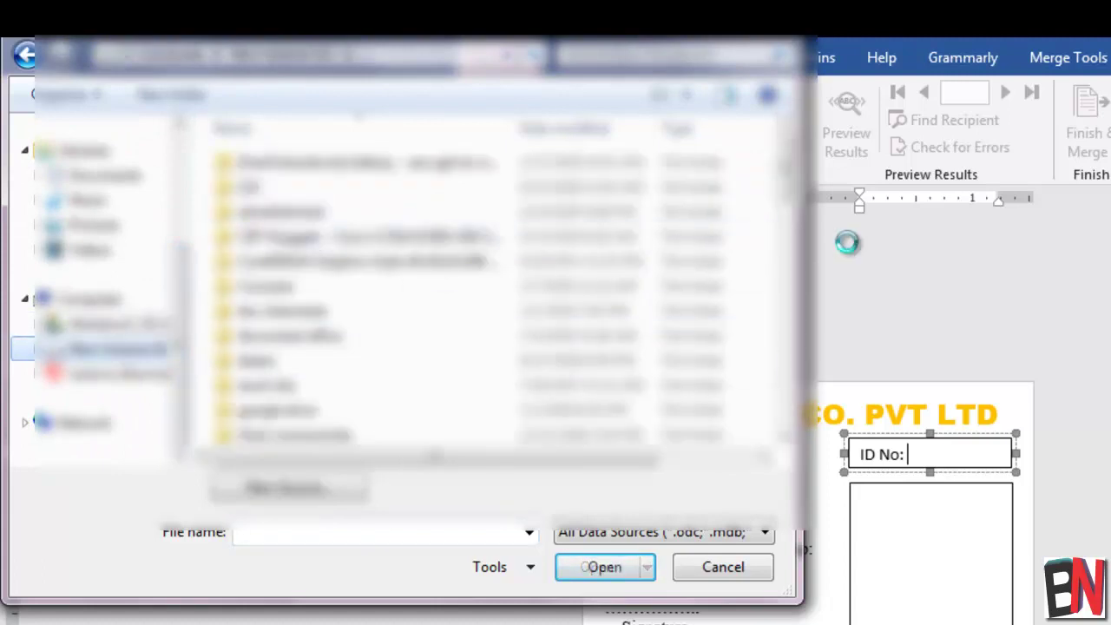
scroll(773, 317, down, 5)
scroll(773, 317, up, 2)
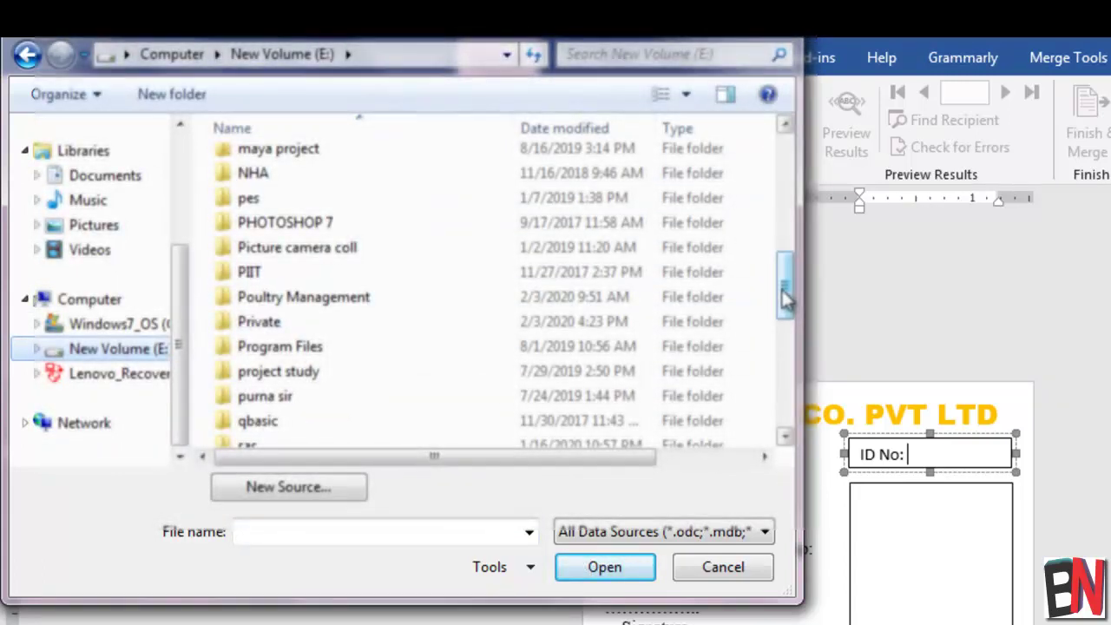
drag(784, 293, 784, 243)
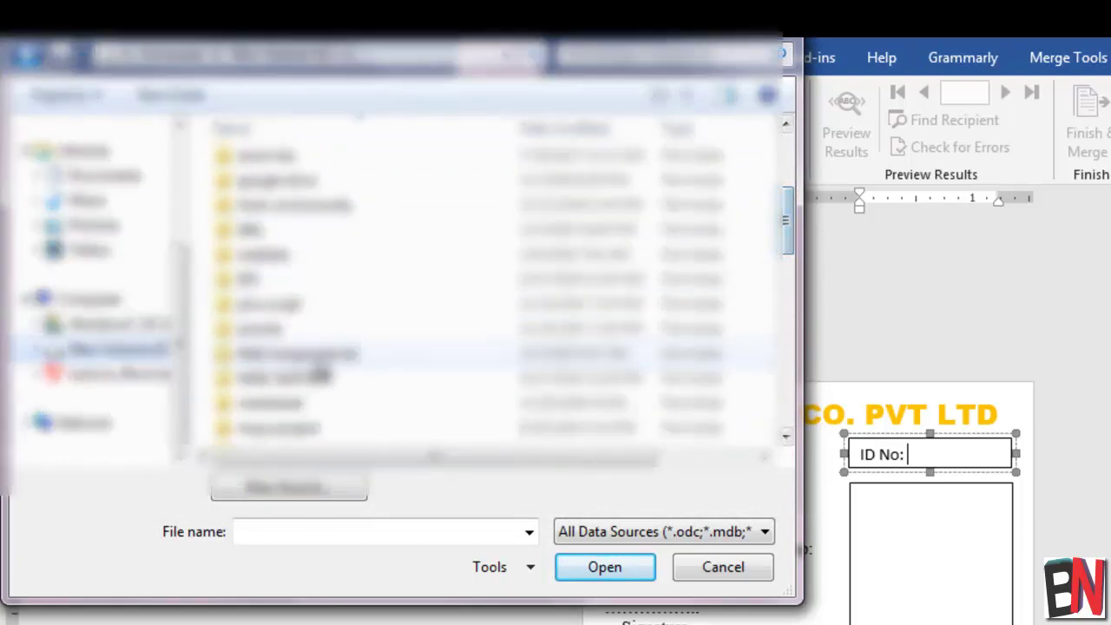
double_click(309, 358)
click(312, 188)
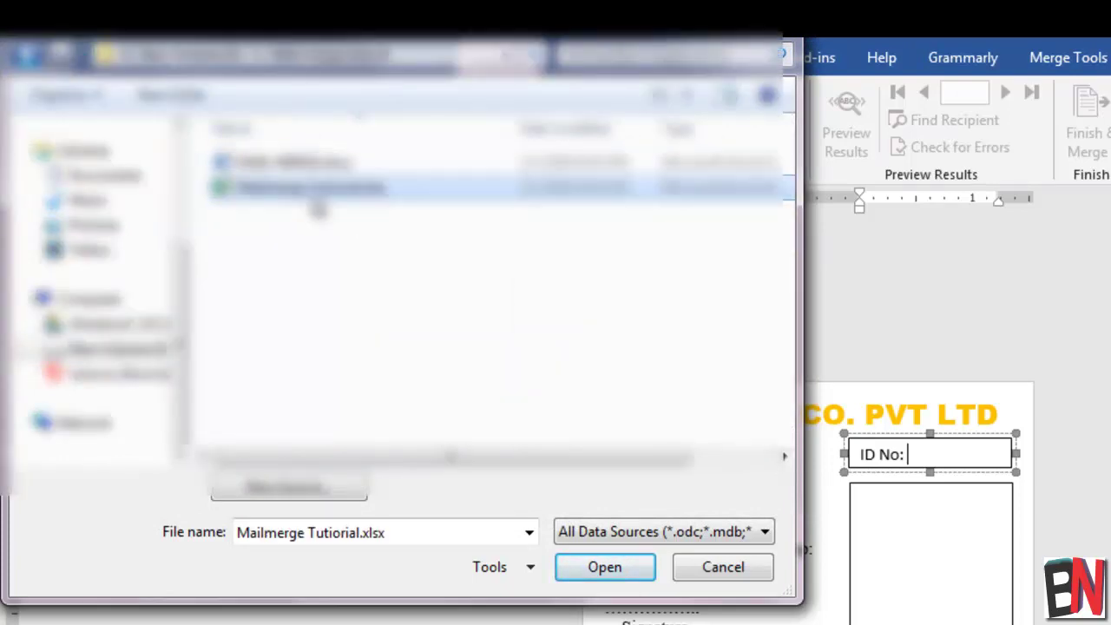
double_click(311, 188)
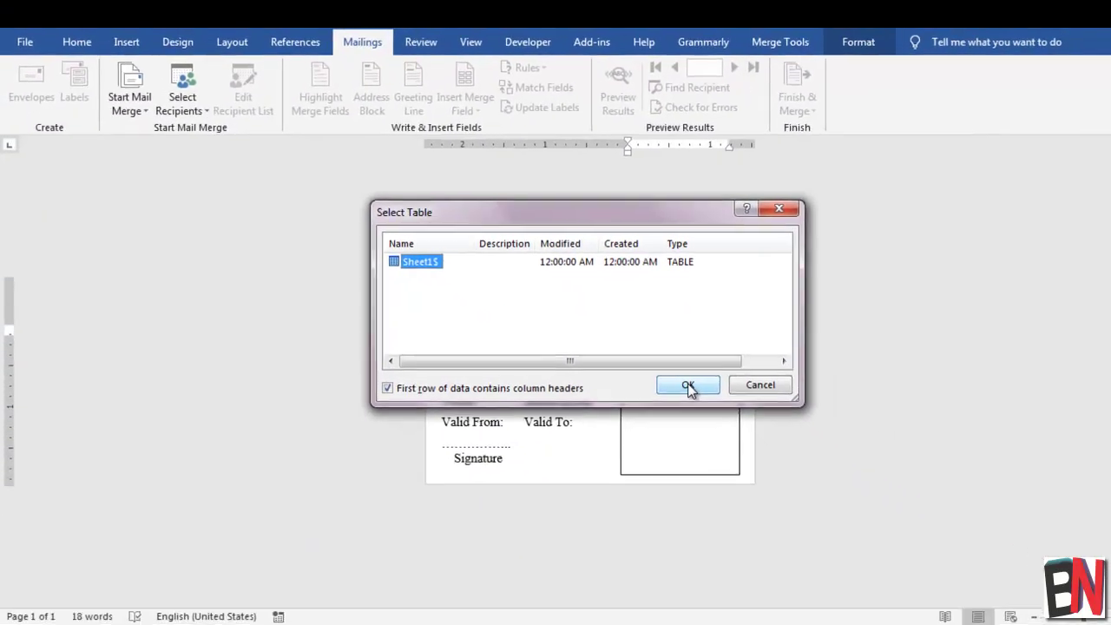
click(688, 387)
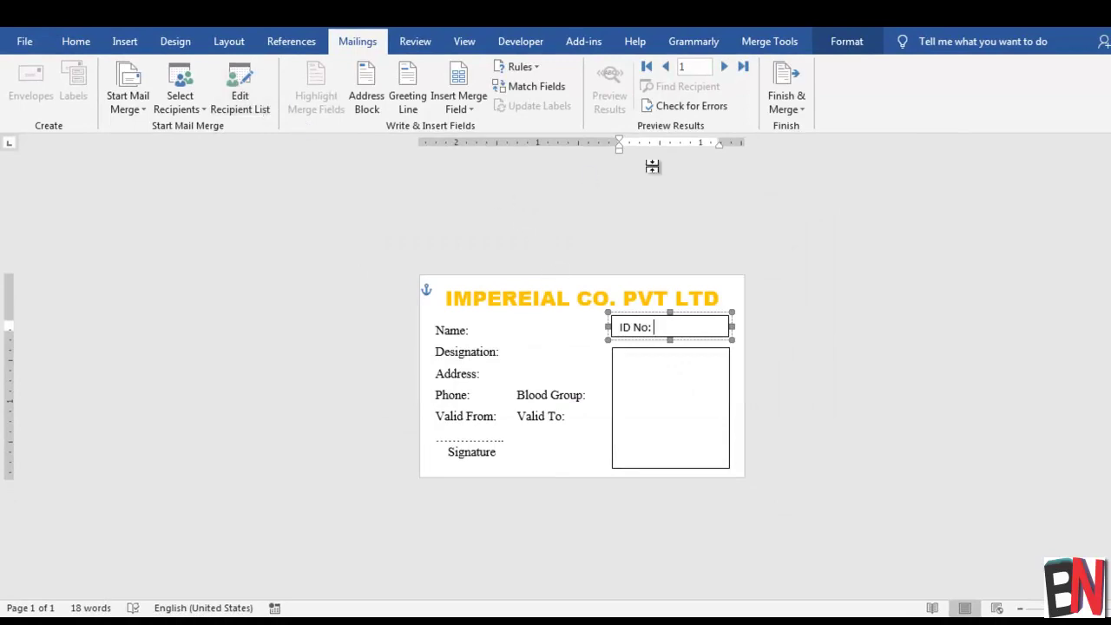
Step: Insert the merge fields Name, Designation, Address, Phone, Blood_, Validfrom, Validto and ID_NO after their matching labels on the card
click(466, 108)
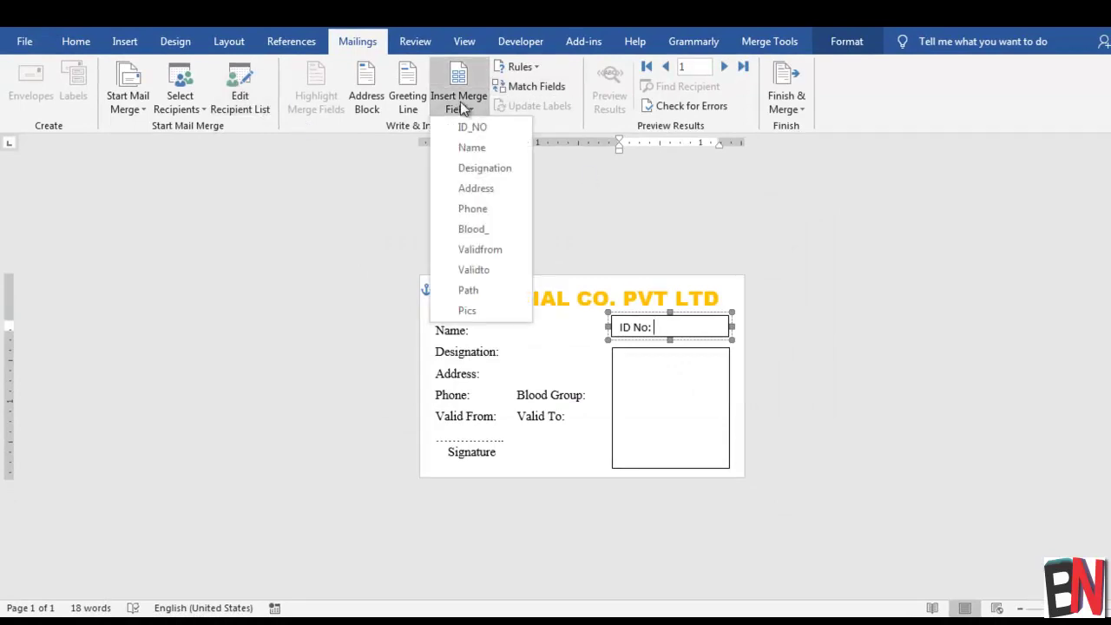
click(467, 102)
click(496, 330)
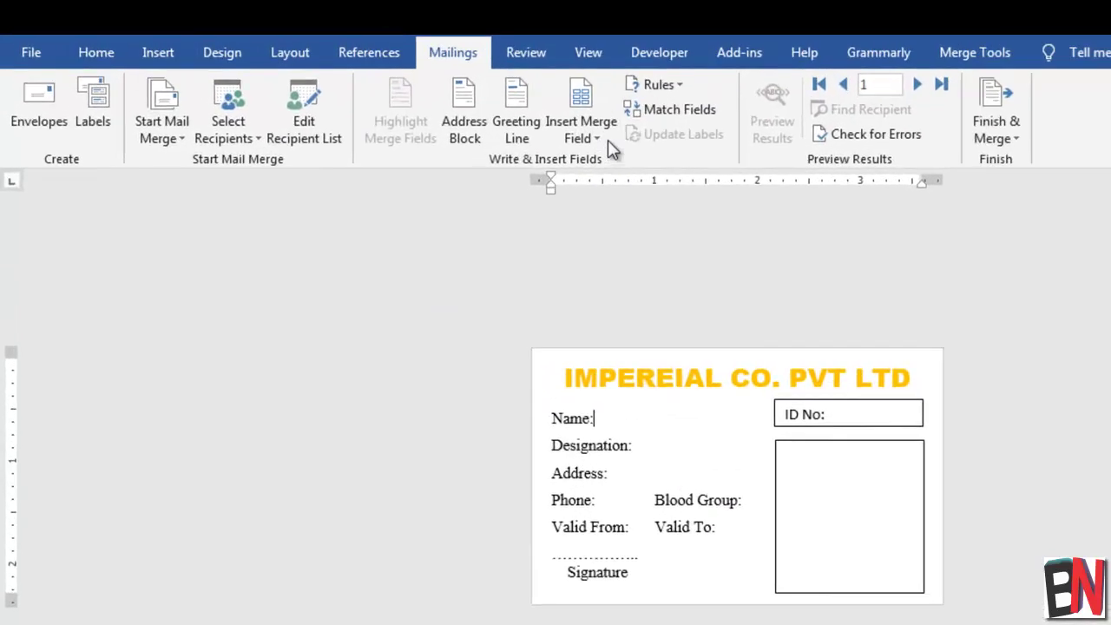
click(606, 137)
click(613, 190)
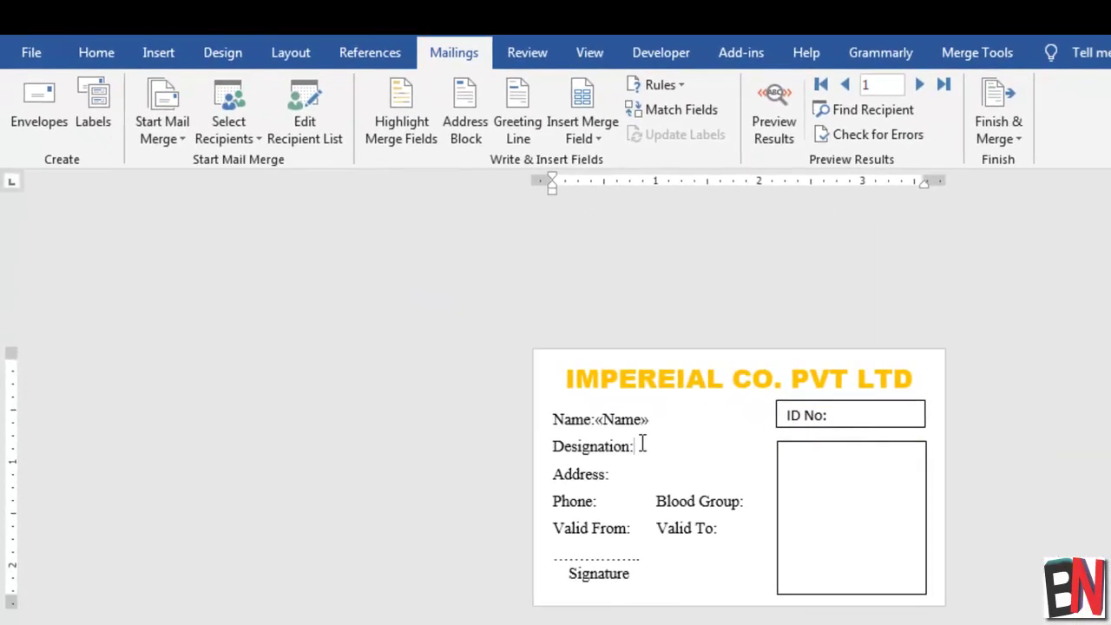
click(582, 139)
click(597, 215)
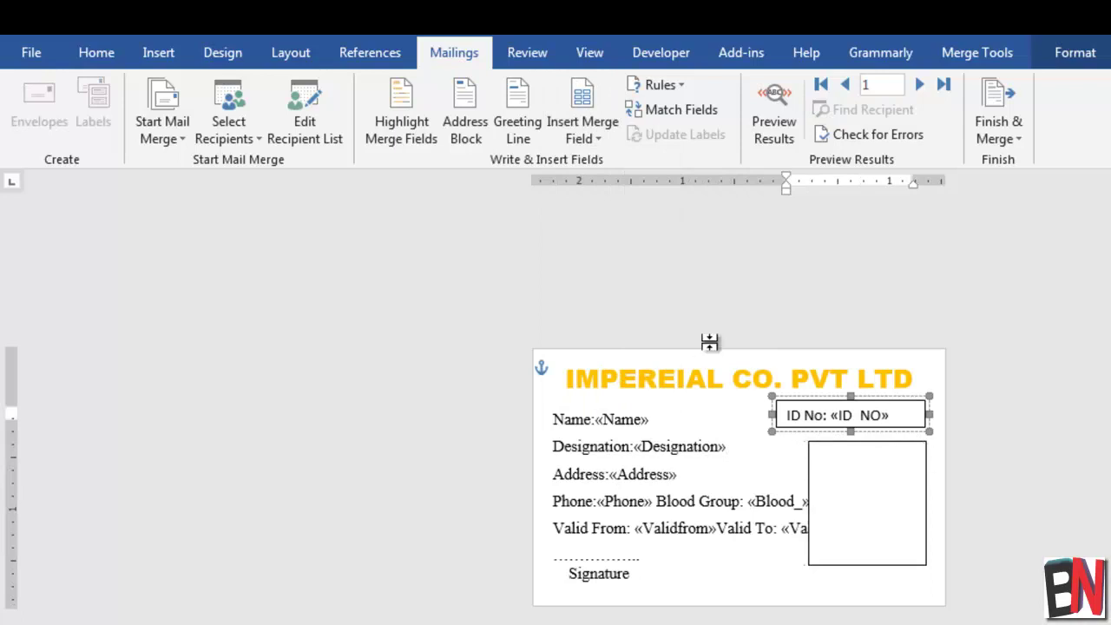
Step: Show the document's field codes and insert a field with the code INCLUDEPICTURE inside the photo frame
click(836, 503)
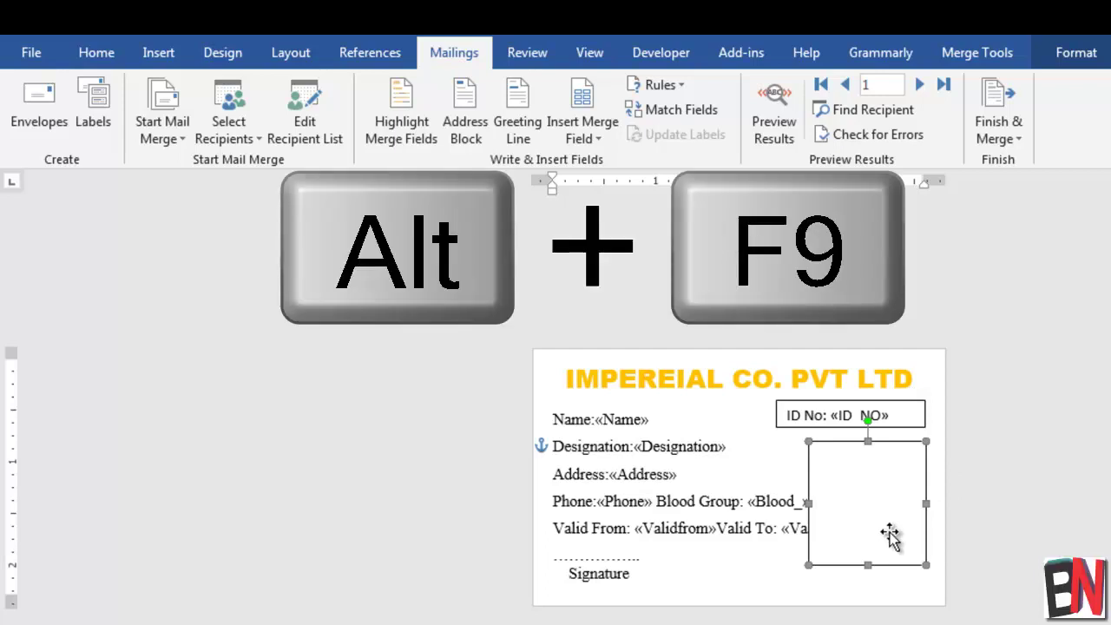
key(alt+F9)
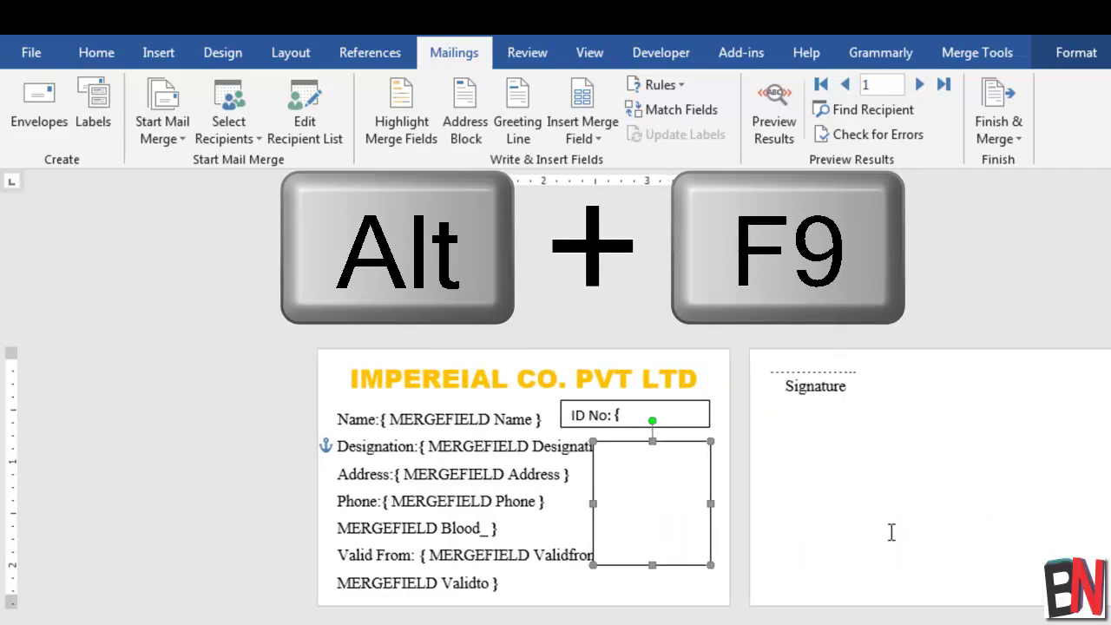
click(608, 459)
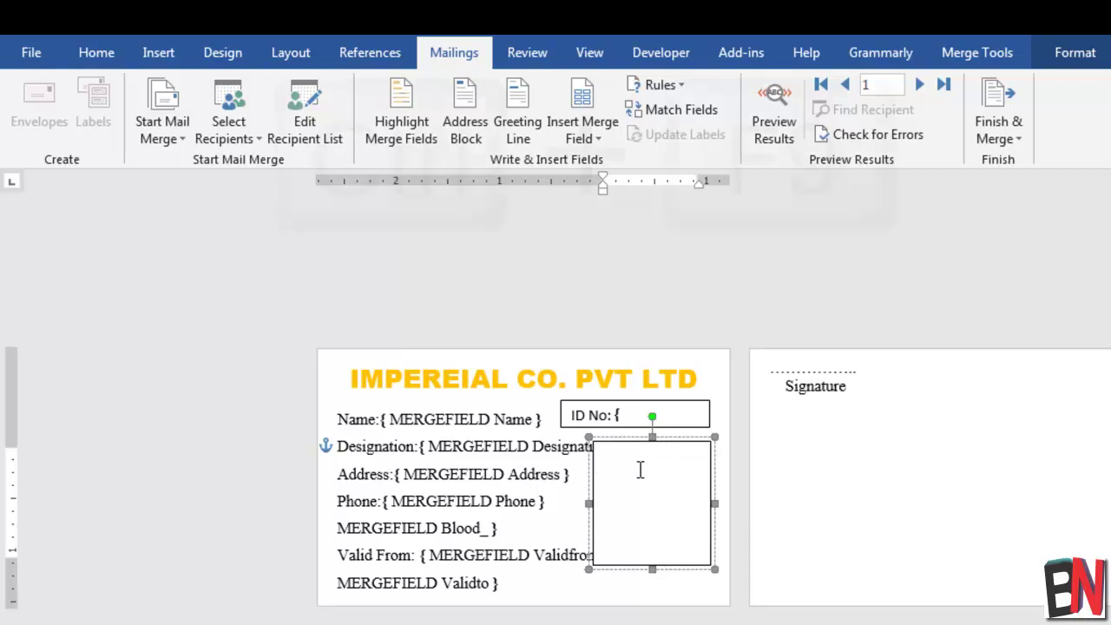
key(ctrl+F9)
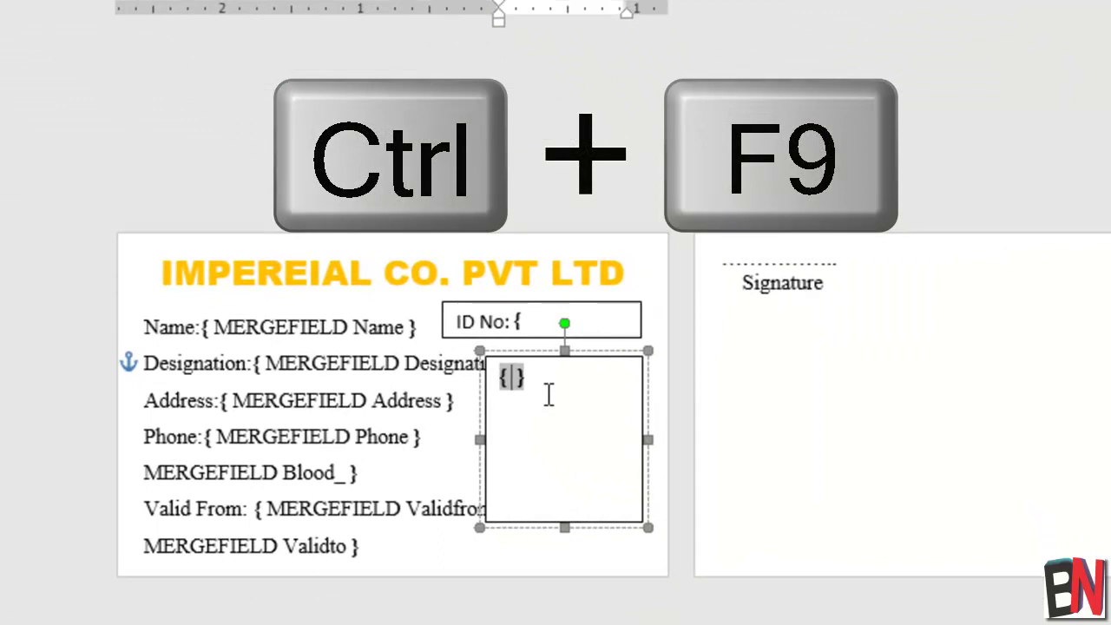
text(INC )
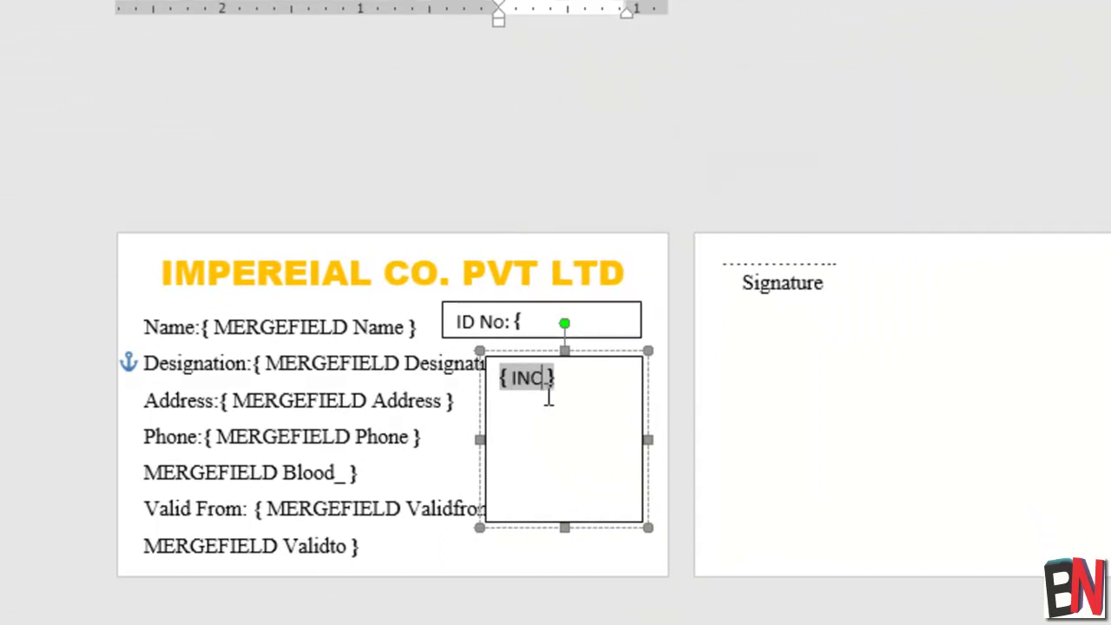
text(LUDE)
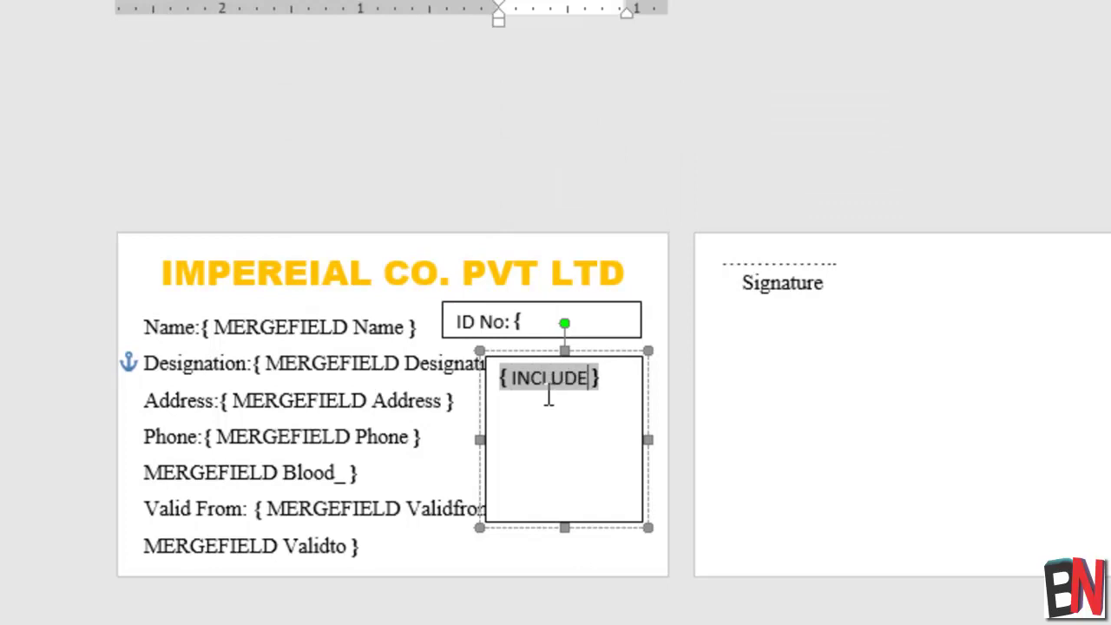
text(PICTUR)
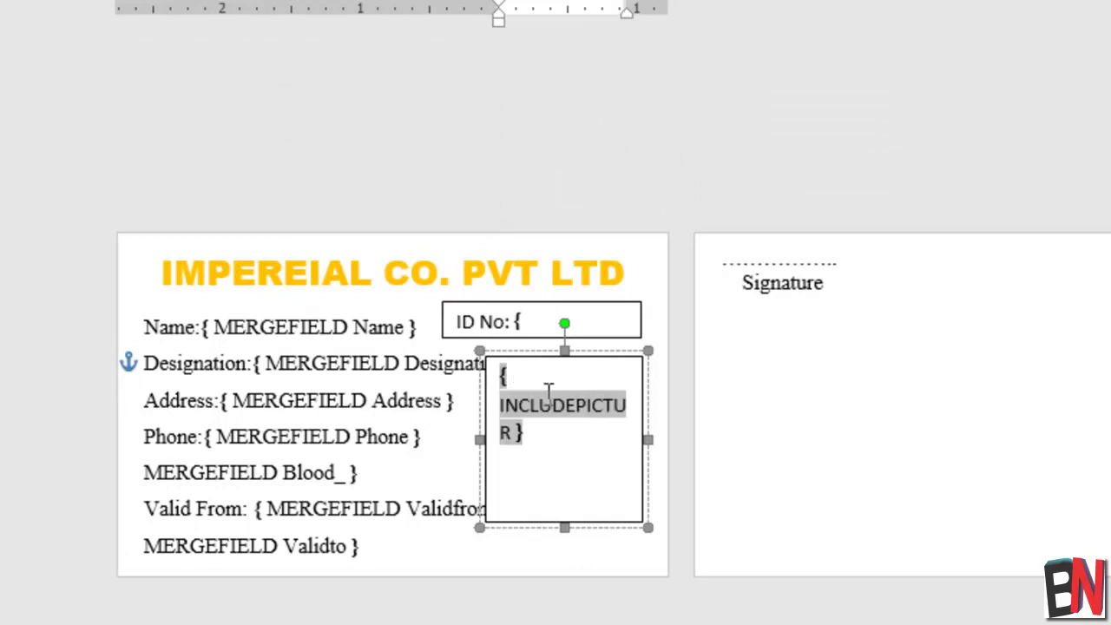
text(E)
Step: Nest a field inside the INCLUDEPICTURE field and enter IF TRUE followed by an opening quotation mark
key(ctrl+F9)
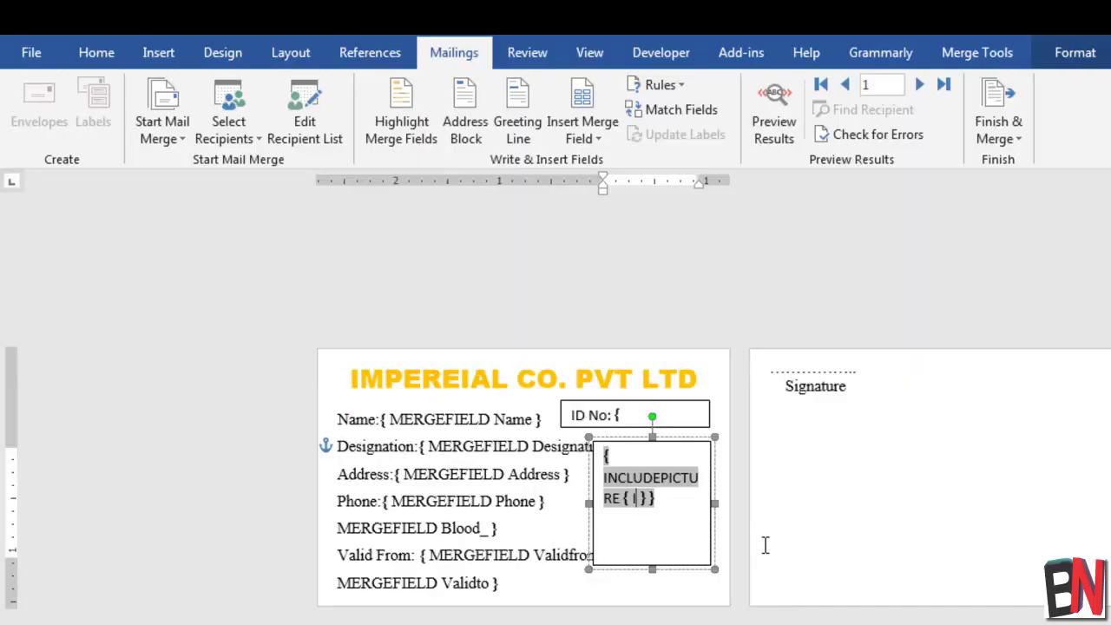
text(IF TRUE)
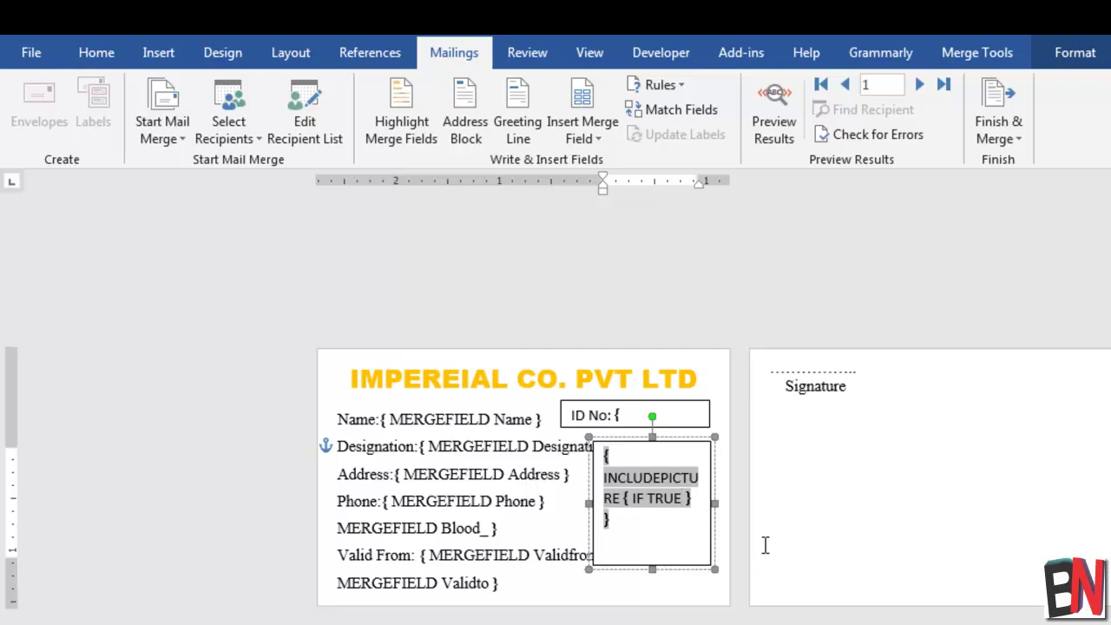
text( ")
Step: Nest another field after the IF field's opening quotation mark and enter MERGE as the start of its code
key(ctrl+F9)
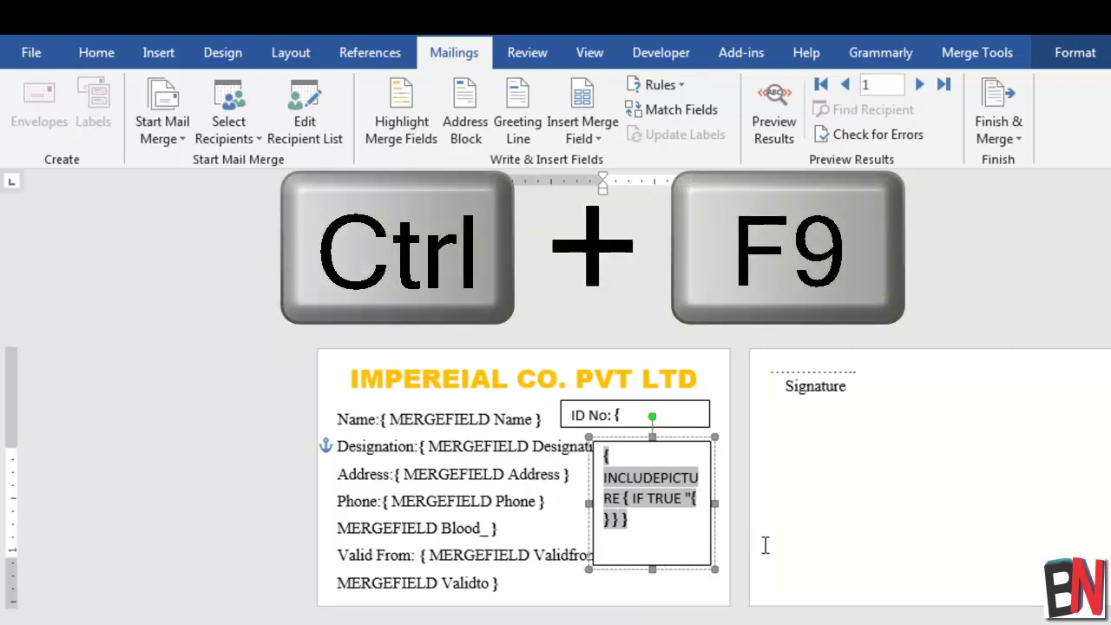
text(MEG)
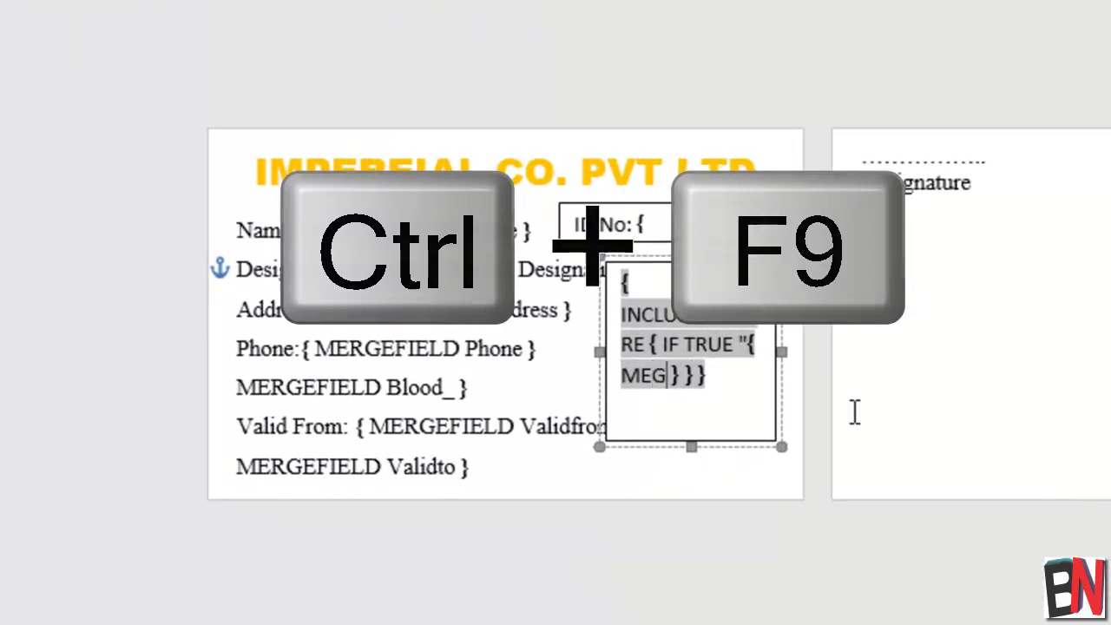
text(RE)
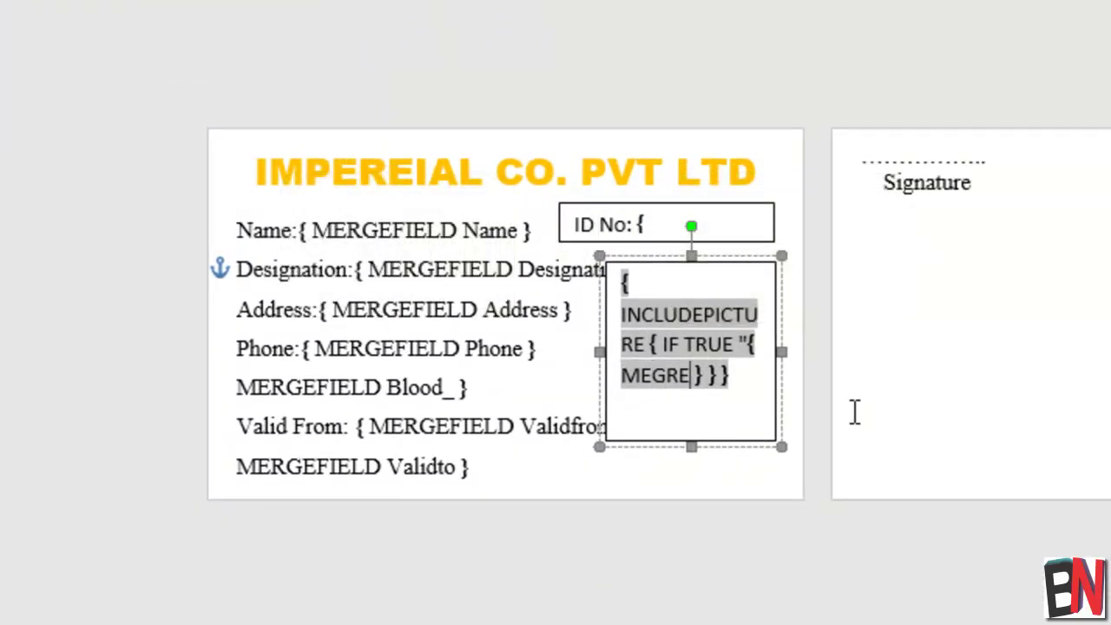
key(BackSpace)
key(BackSpace)
key(BackSpace)
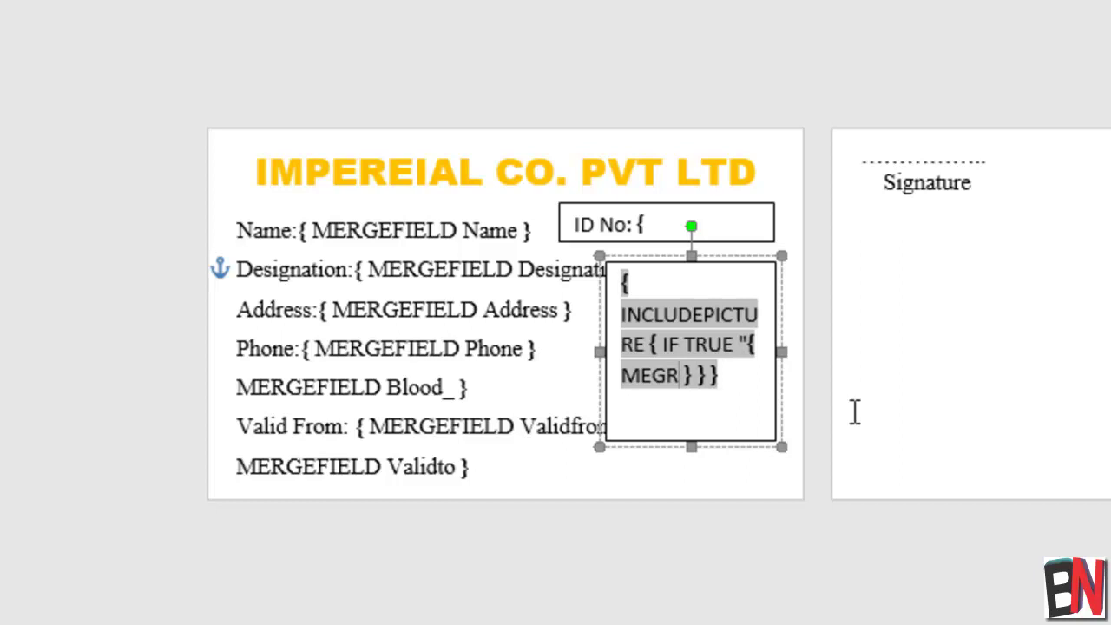
text(RGE)
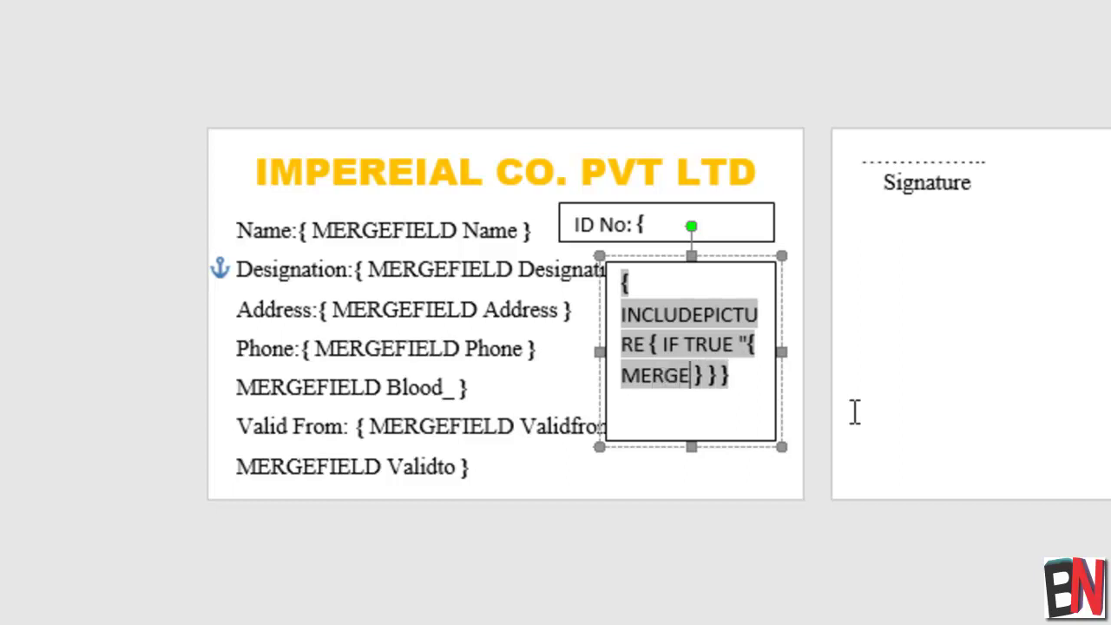